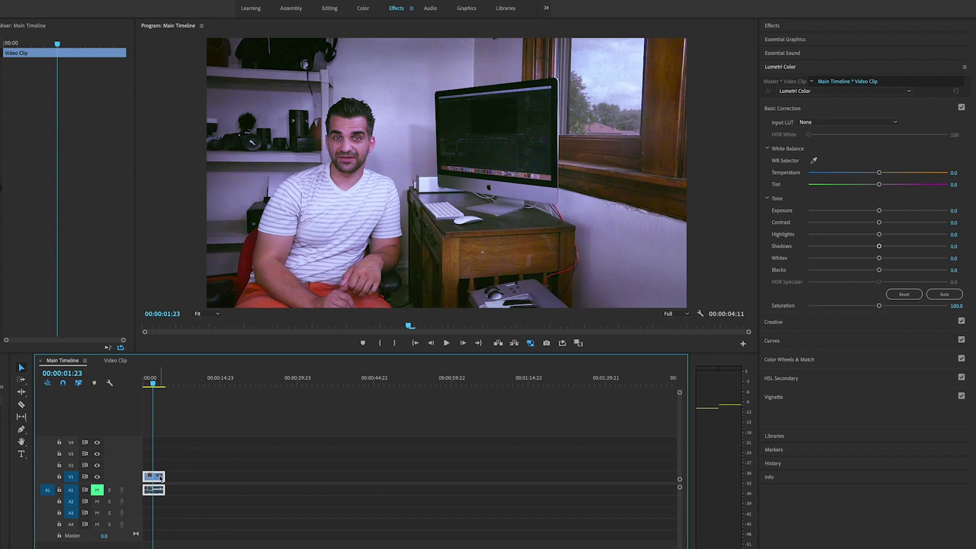
# Put a spare copy of the clip later in the timeline, then max the first clip's Temperature and Saturation (200).
pyautogui.moveTo(160, 478); pyautogui.dragTo(220, 481)
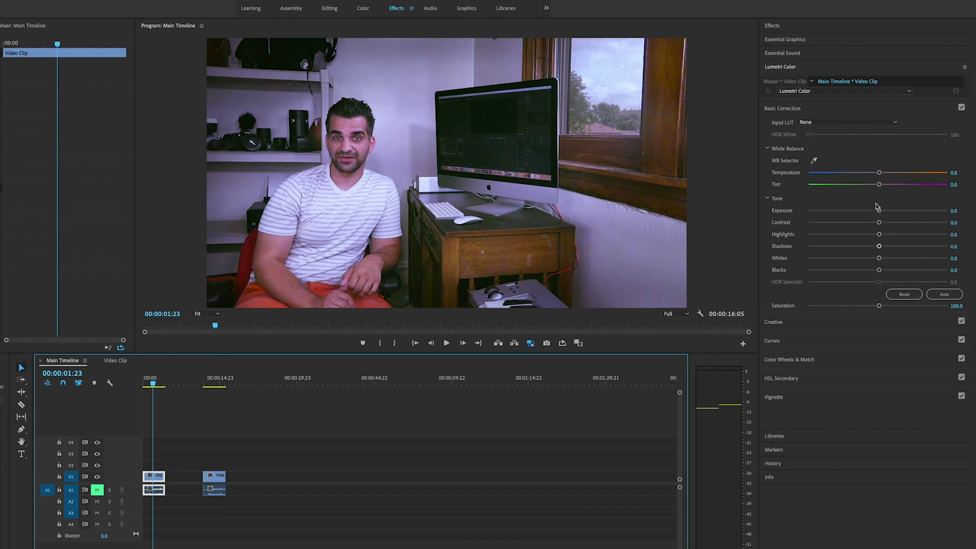
pyautogui.moveTo(880, 173); pyautogui.dragTo(966, 271)
pyautogui.moveTo(900, 306); pyautogui.dragTo(961, 307)
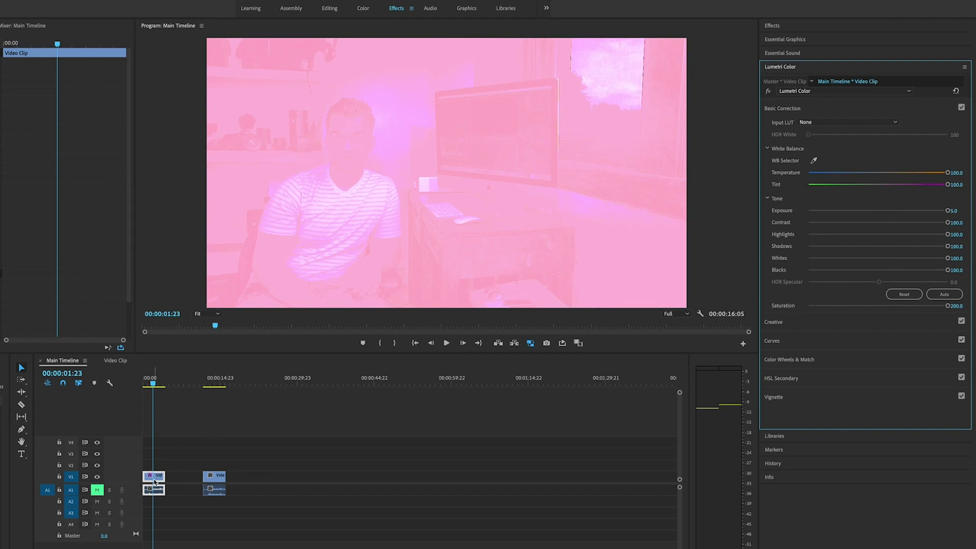
# Duplicate the clip onto V2 with Exposure 0, Shadows 30, Blacks 20 and saturation reset.
pyautogui.moveTo(155, 481); pyautogui.dragTo(156, 469)
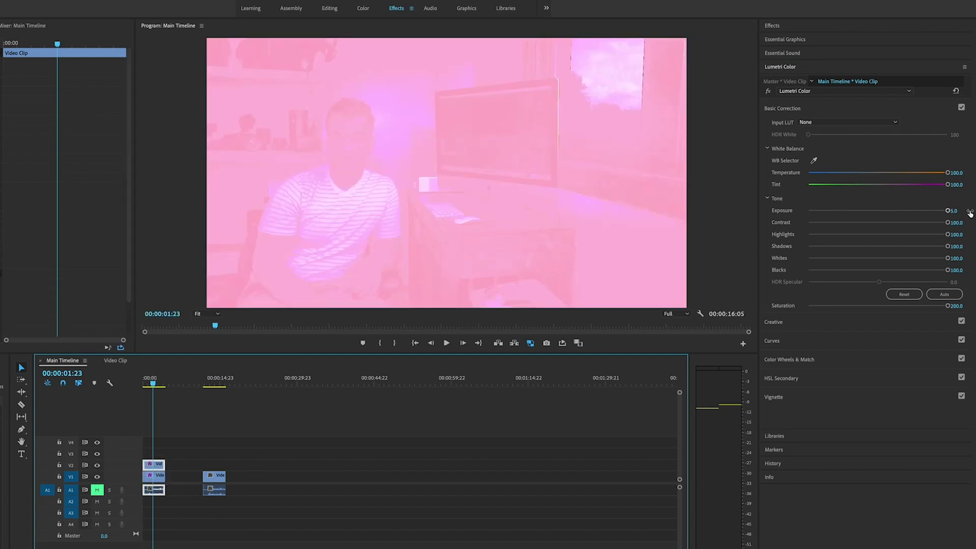
pyautogui.doubleClick(949, 210)
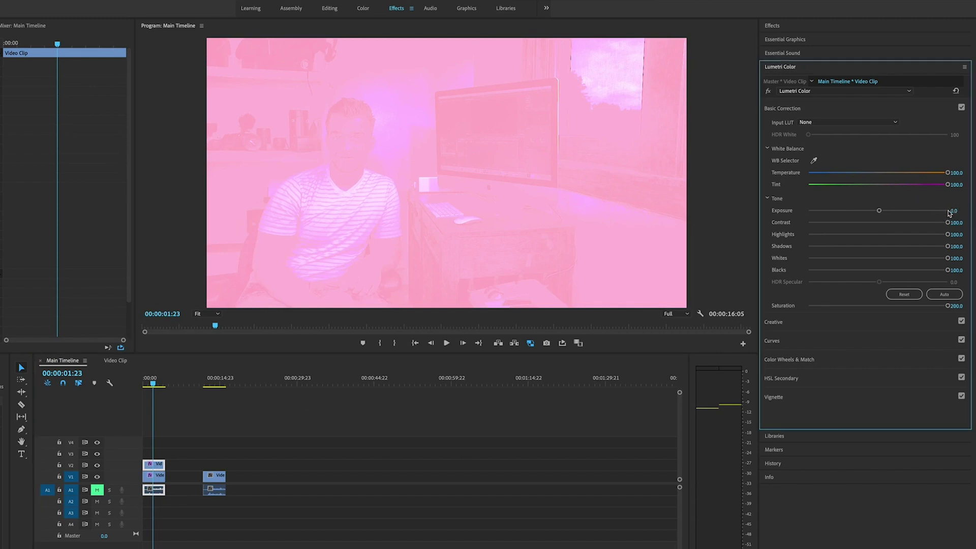
pyautogui.click(958, 245)
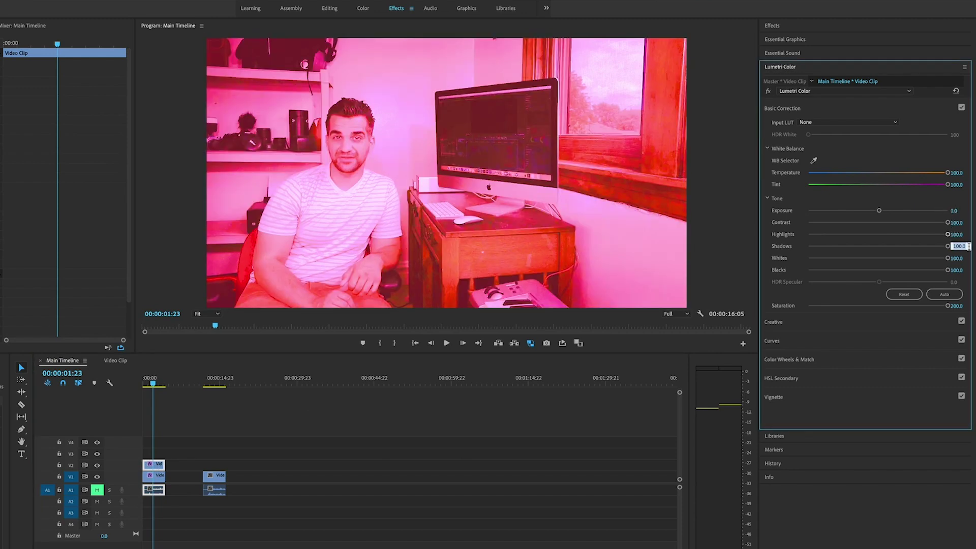
pyautogui.write('30')
pyautogui.click(959, 269)
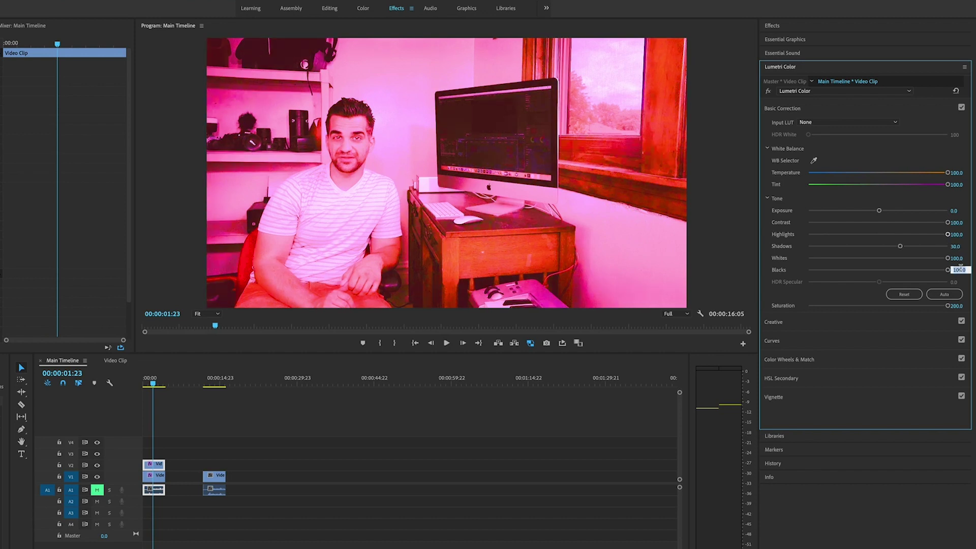
pyautogui.write('20')
pyautogui.doubleClick(949, 306)
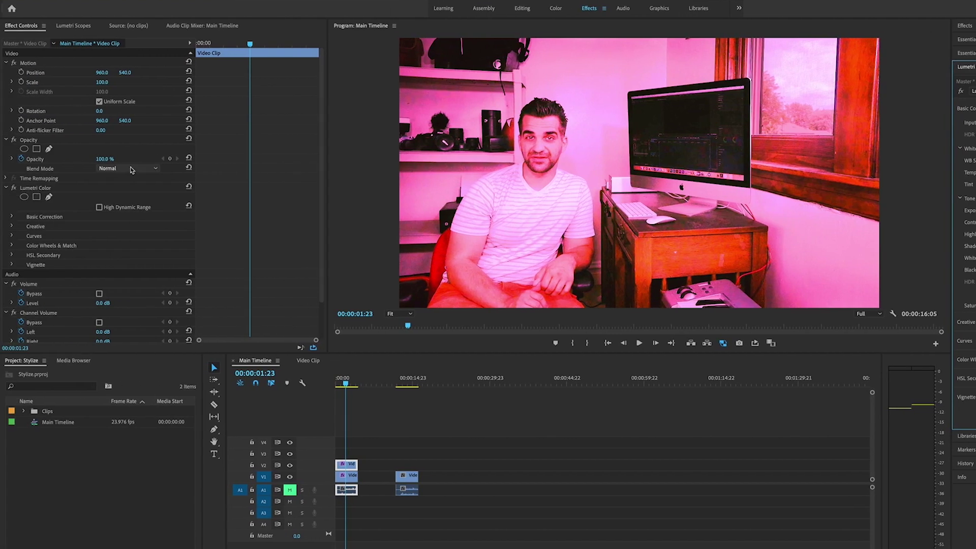
# Blend the V2 copy using Difference and duplicate it onto V3.
pyautogui.click(131, 168)
pyautogui.click(133, 382)
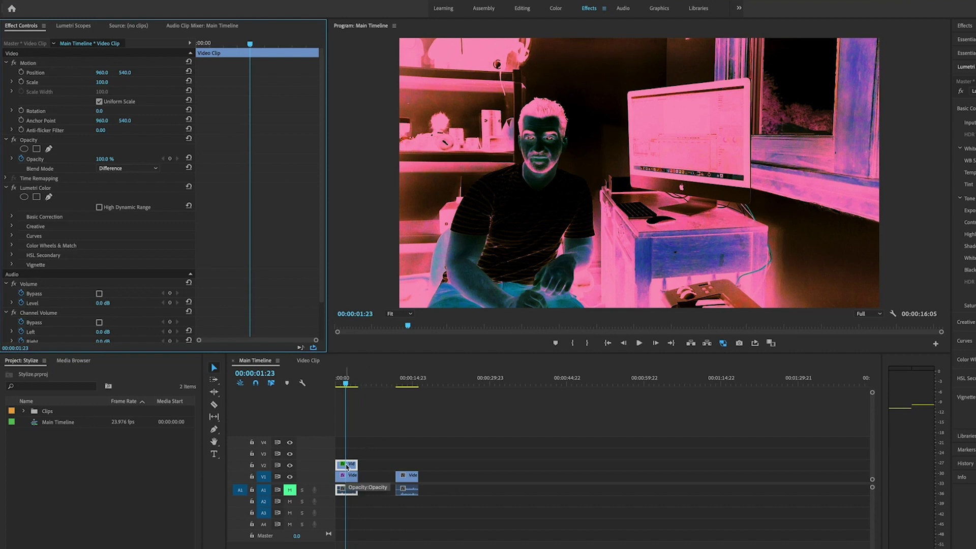
pyautogui.moveTo(347, 467); pyautogui.dragTo(348, 453)
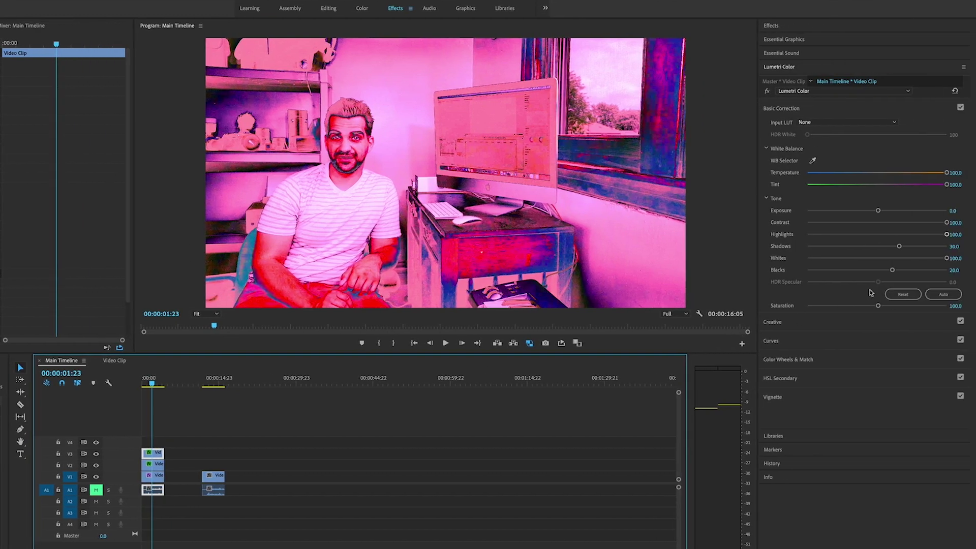
# Reset the V3 copy's Lumetri Color, then set Temperature to -100 and Faded Film to 100.
pyautogui.click(903, 295)
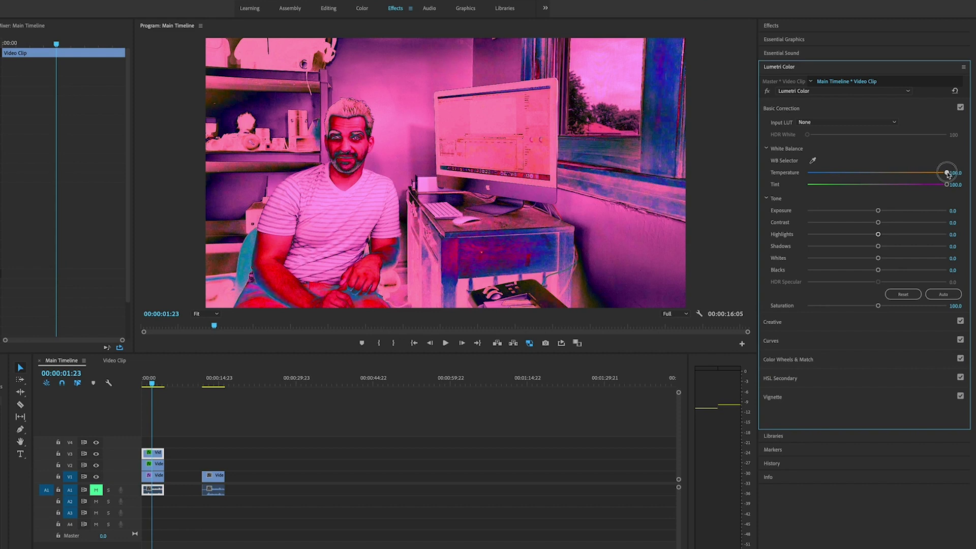
pyautogui.moveTo(948, 173); pyautogui.dragTo(806, 174)
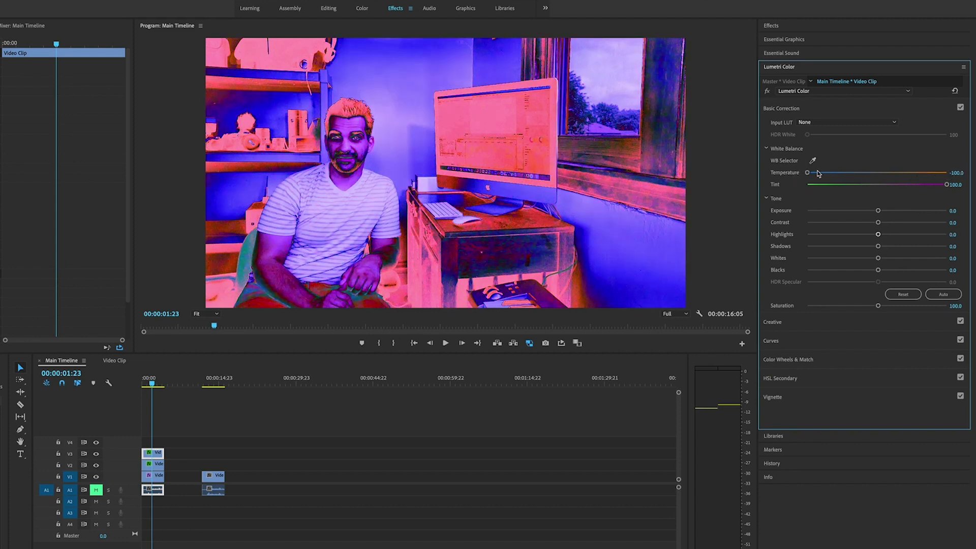
pyautogui.click(786, 323)
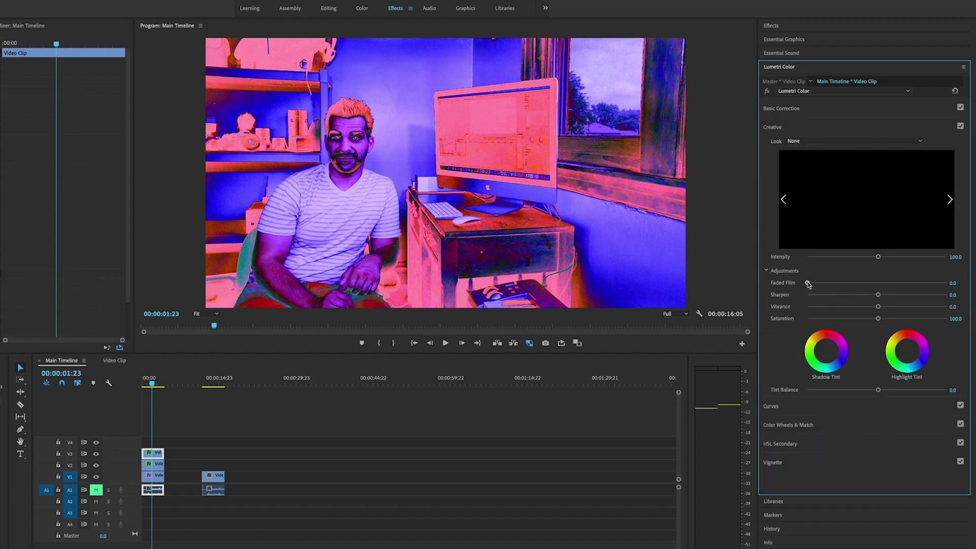
pyautogui.moveTo(807, 284); pyautogui.dragTo(951, 285)
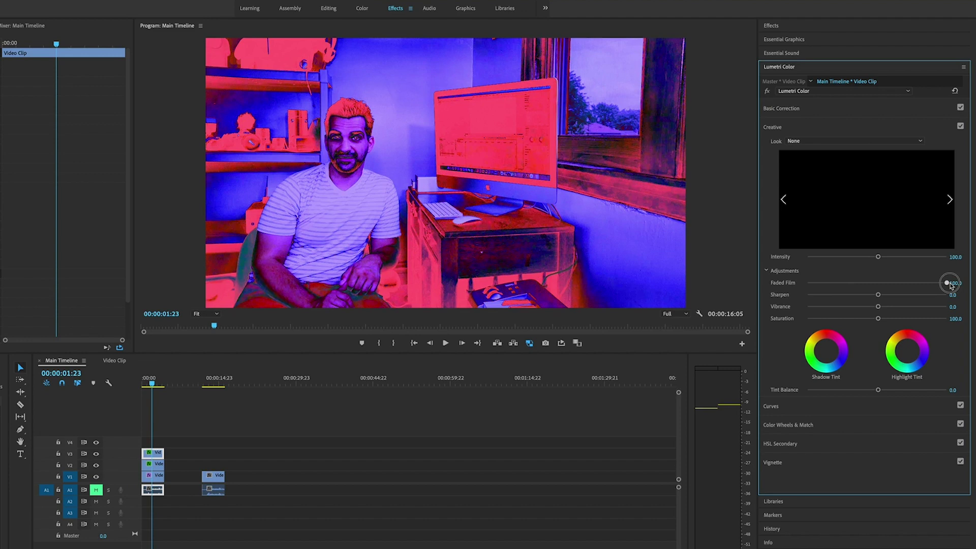
pyautogui.moveTo(950, 285); pyautogui.dragTo(950, 285)
# Duplicate the V3 clip onto V4 and delete the copy's Lumetri Color effect.
pyautogui.click(157, 455)
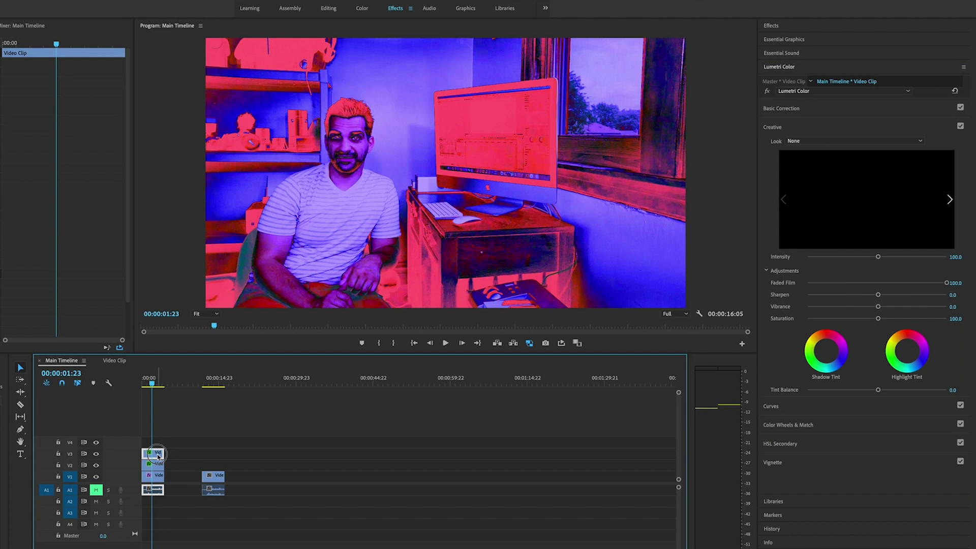
pyautogui.moveTo(158, 455); pyautogui.dragTo(157, 444)
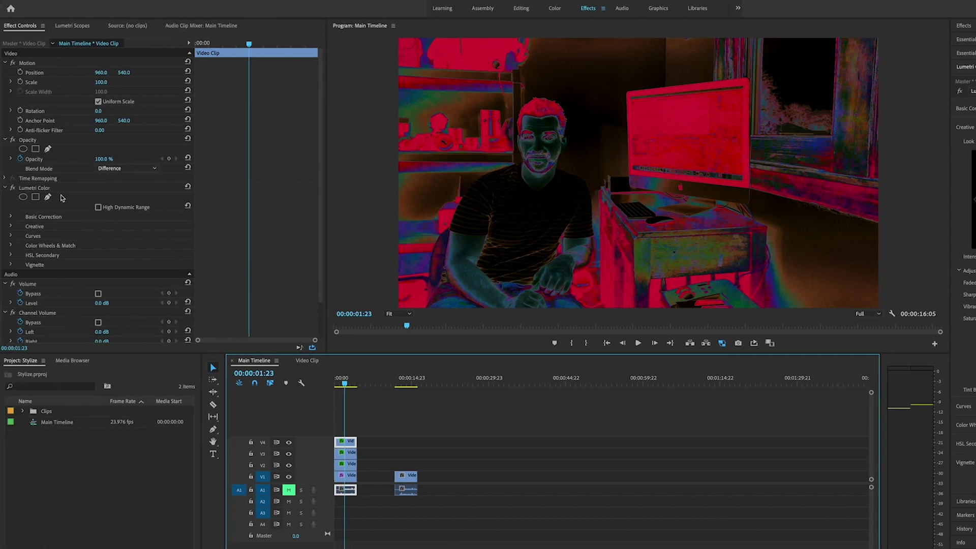
pyautogui.click(64, 189)
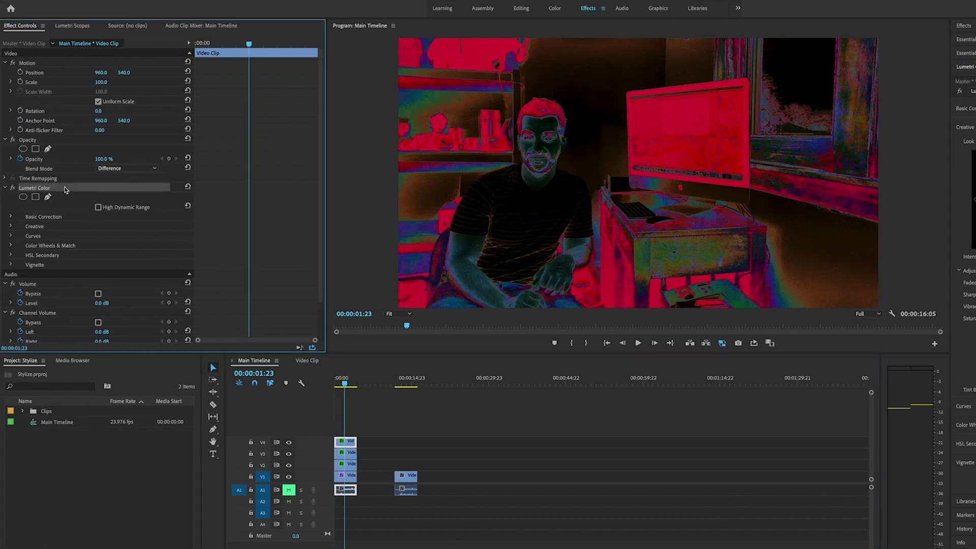
pyautogui.press('Delete')
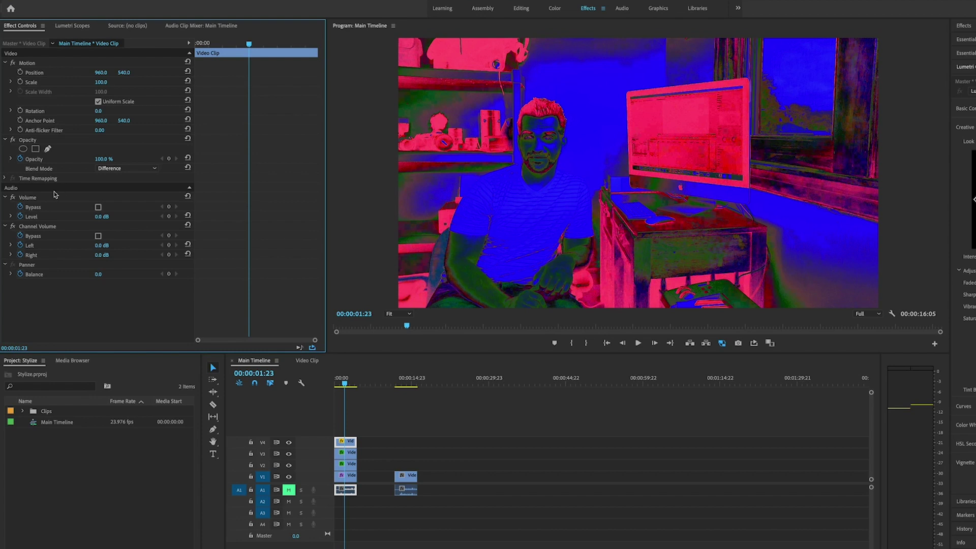
# Set the top copy's blend mode to Luminosity.
pyautogui.click(134, 166)
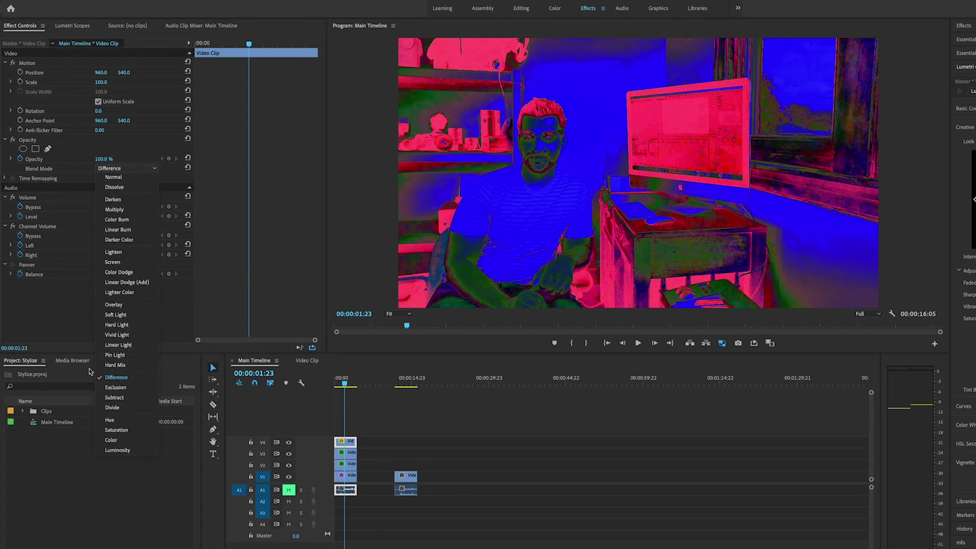
pyautogui.click(121, 450)
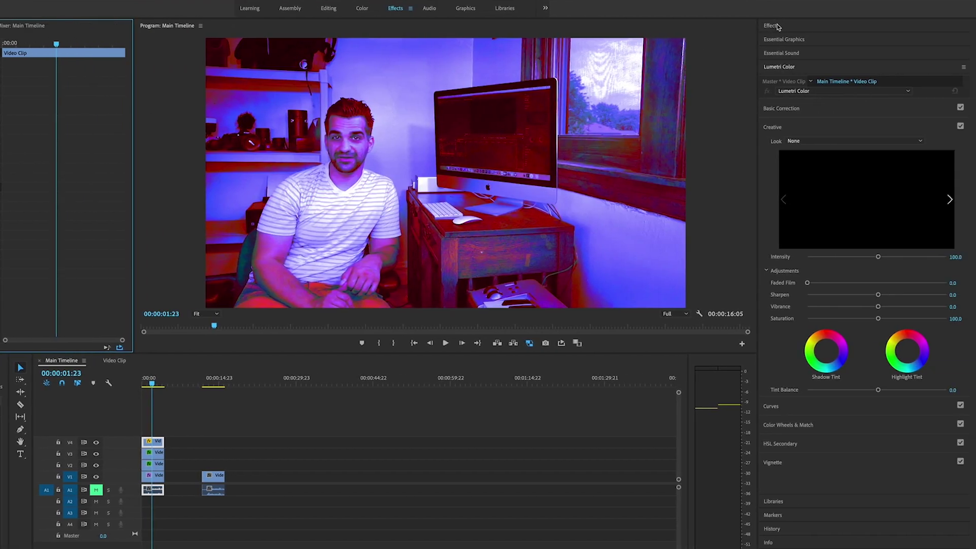
pyautogui.click(969, 25)
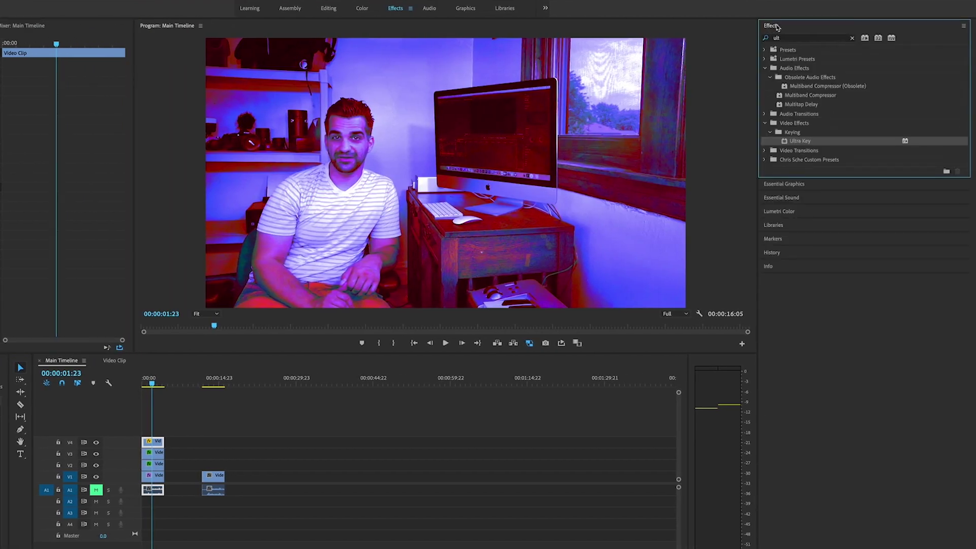
# Apply Gaussian Blur to the V4 clip with Blurriness 83 and Repeat Edge Pixels enabled.
pyautogui.click(852, 37)
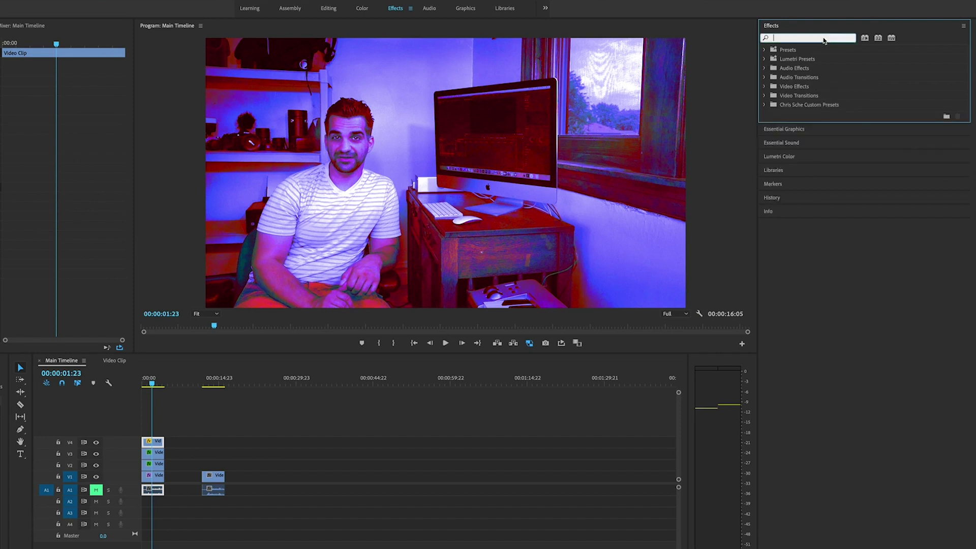
pyautogui.write('gaussi')
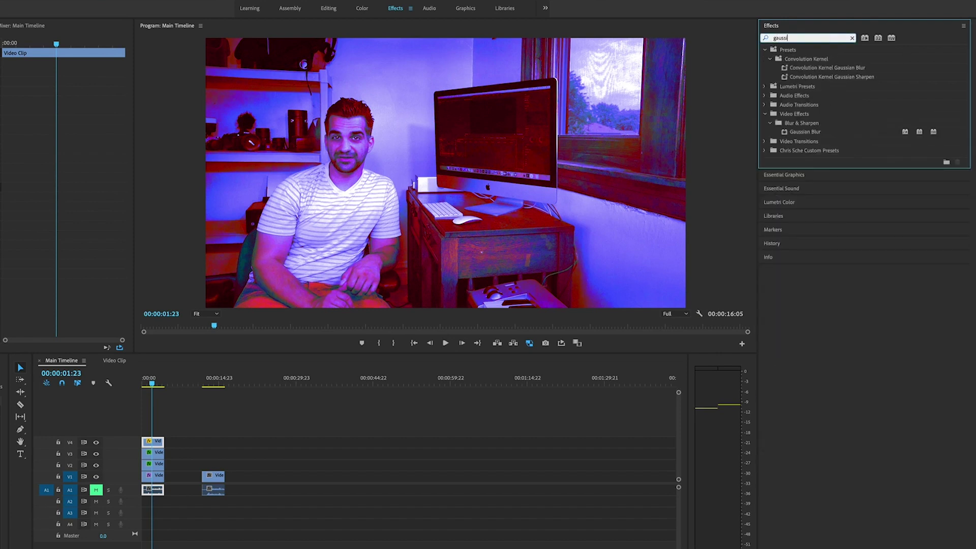
pyautogui.write('an b')
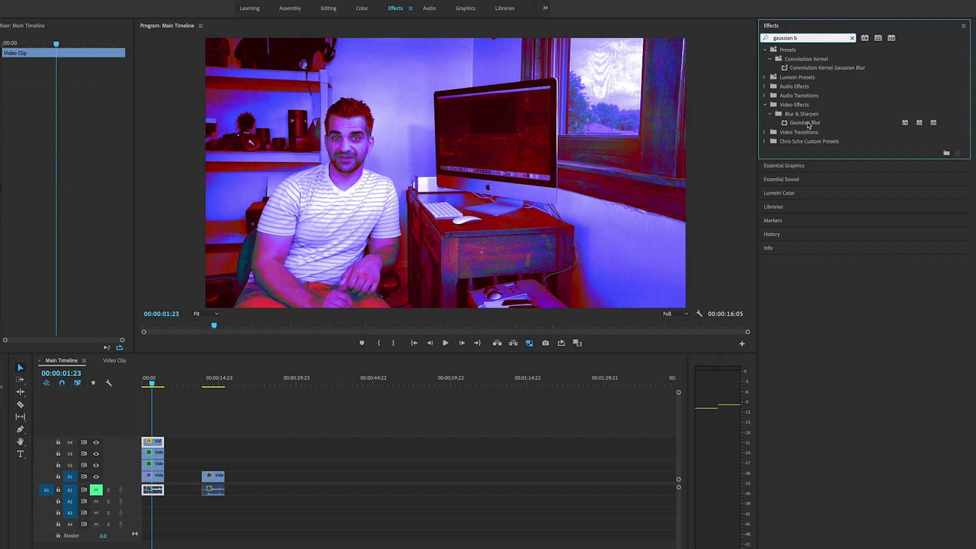
pyautogui.moveTo(807, 123); pyautogui.dragTo(152, 442)
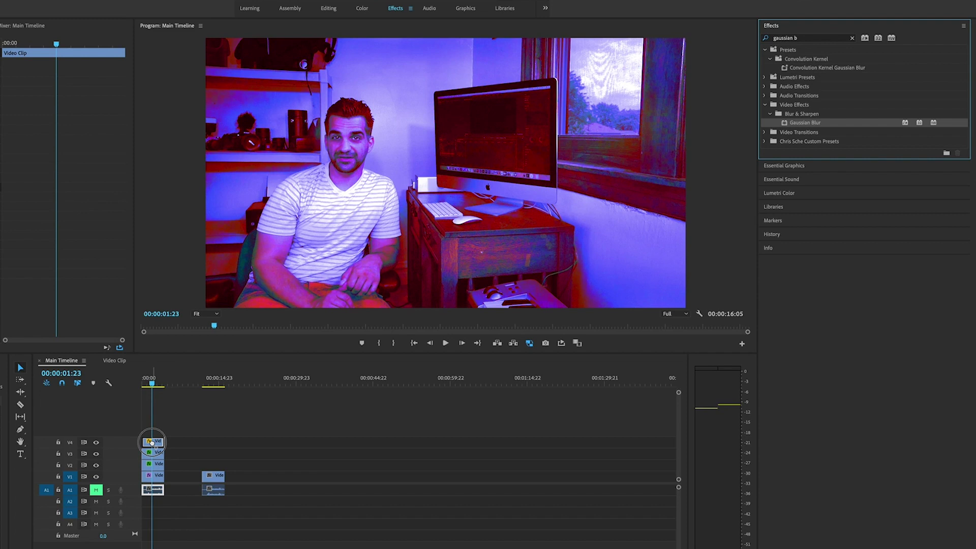
pyautogui.moveTo(152, 443); pyautogui.dragTo(152, 444)
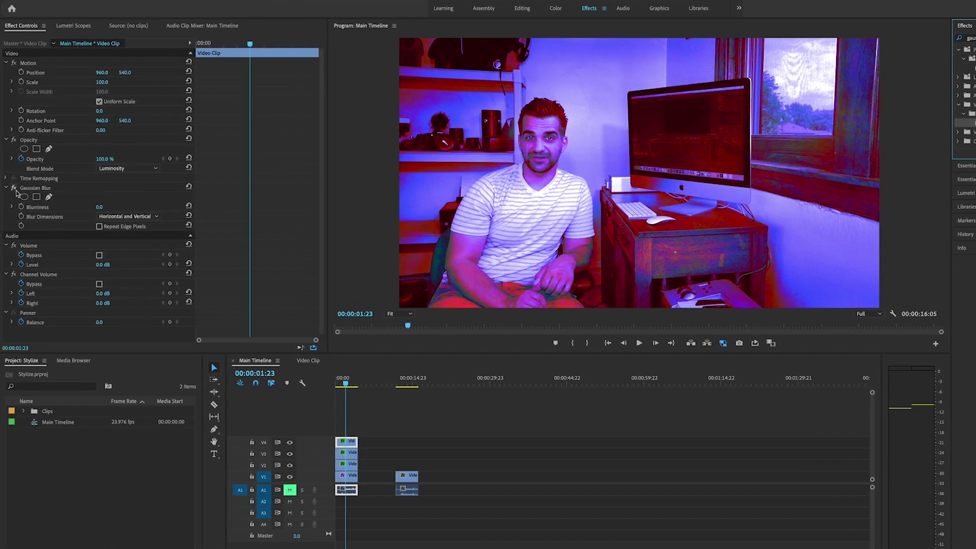
pyautogui.click(99, 208)
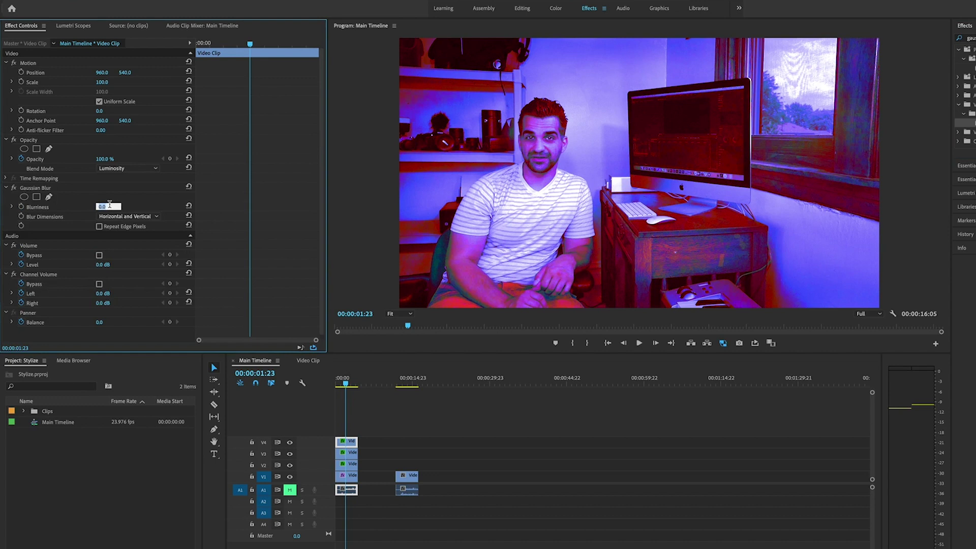
pyautogui.write('83')
pyautogui.press('Return')
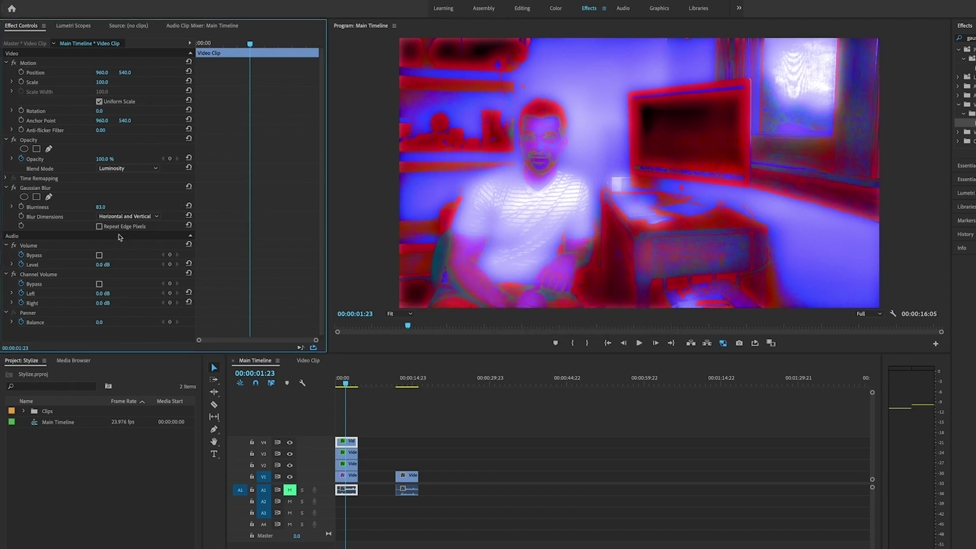
pyautogui.click(100, 226)
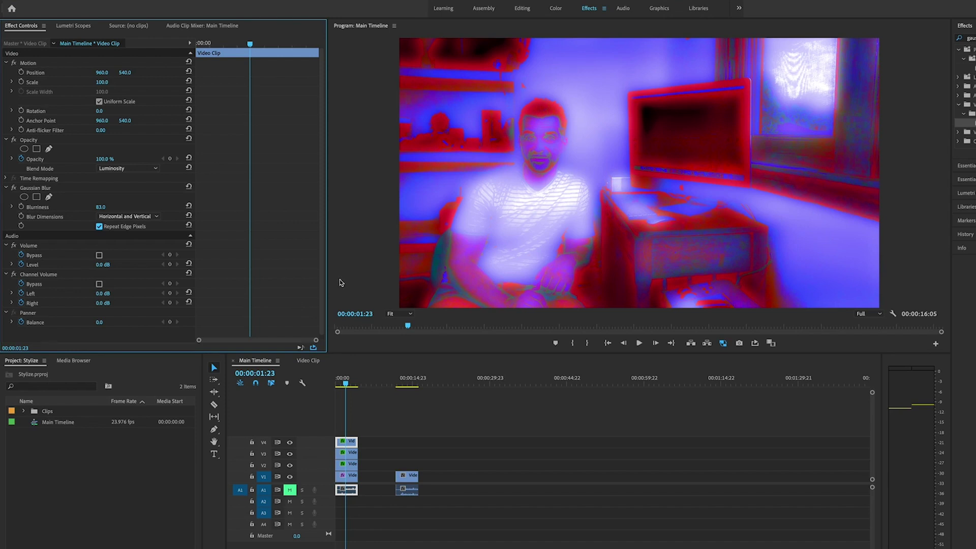
pyautogui.click(371, 443)
# Nest the four stacked V1–V4 clips into a sequence named 'Color Layer'.
pyautogui.moveTo(371, 443); pyautogui.dragTo(338, 479)
pyautogui.rightClick(351, 460)
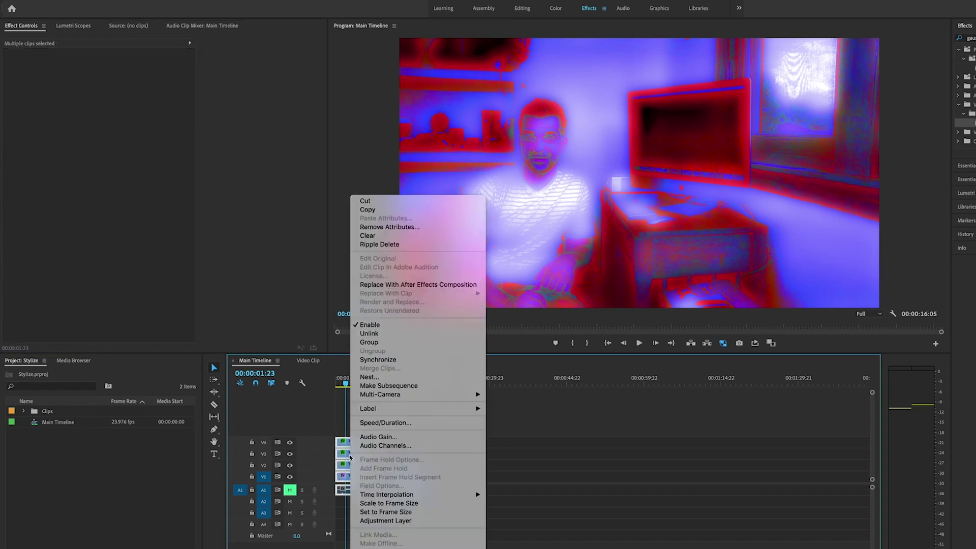
pyautogui.click(369, 377)
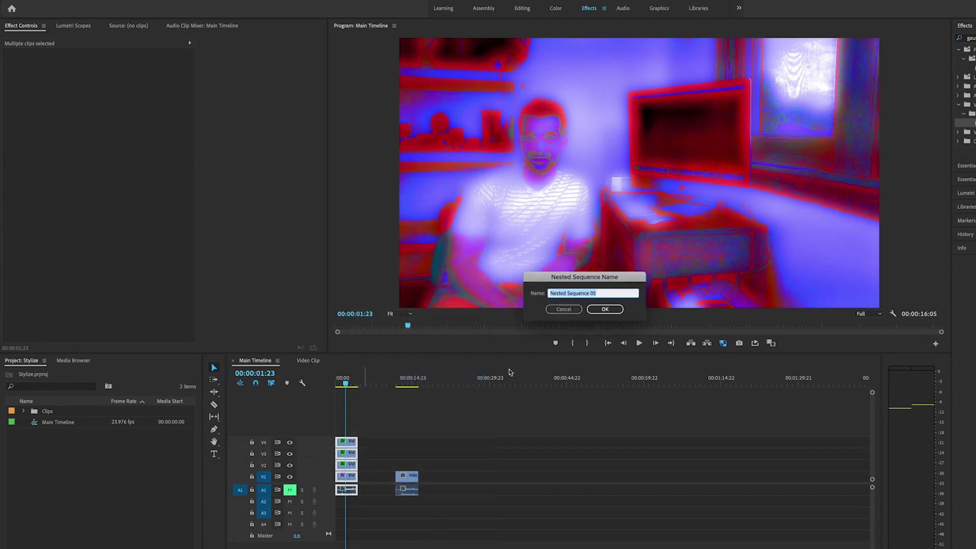
pyautogui.write('Color Layer')
pyautogui.click(604, 309)
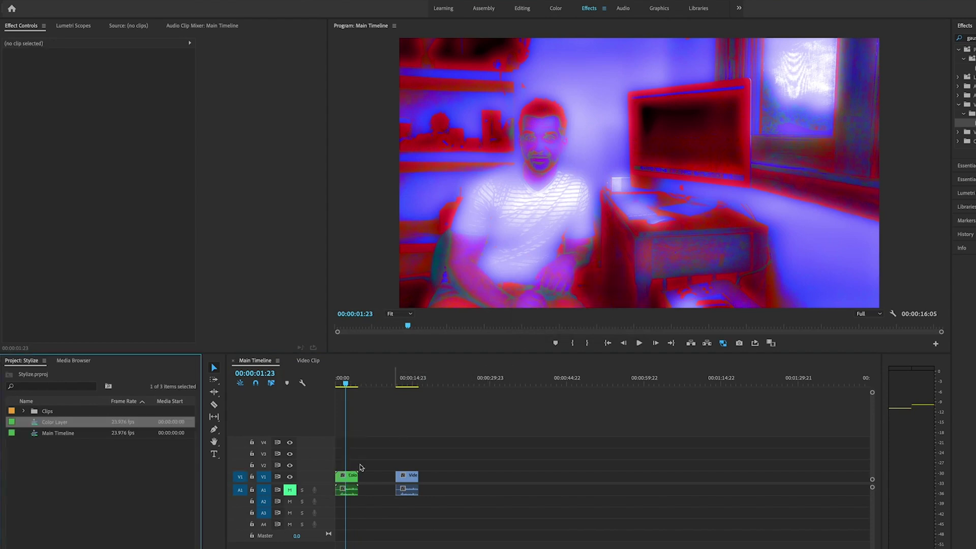
pyautogui.click(347, 479)
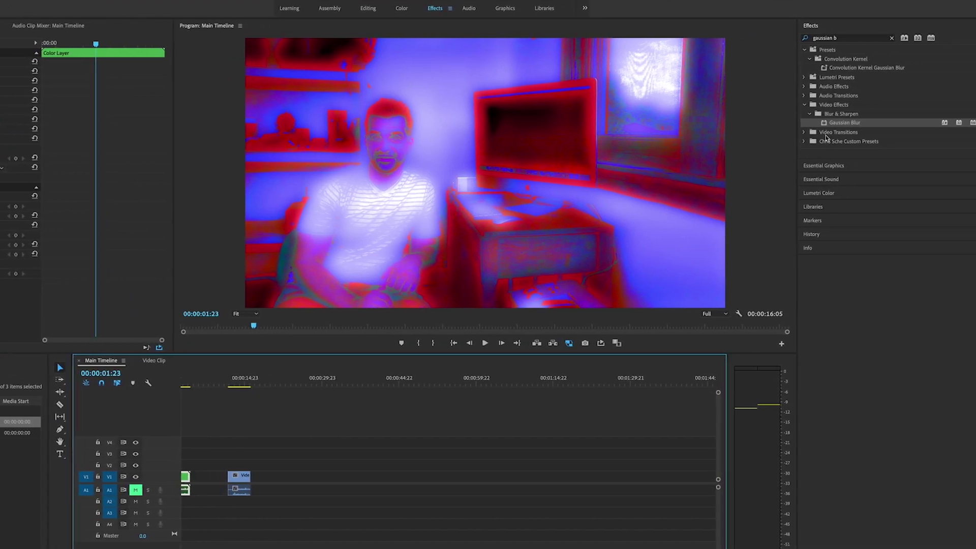
# Set the Color Layer clip's Lumetri Basic Correction Temperature and Tint both to -100.
pyautogui.click(853, 38)
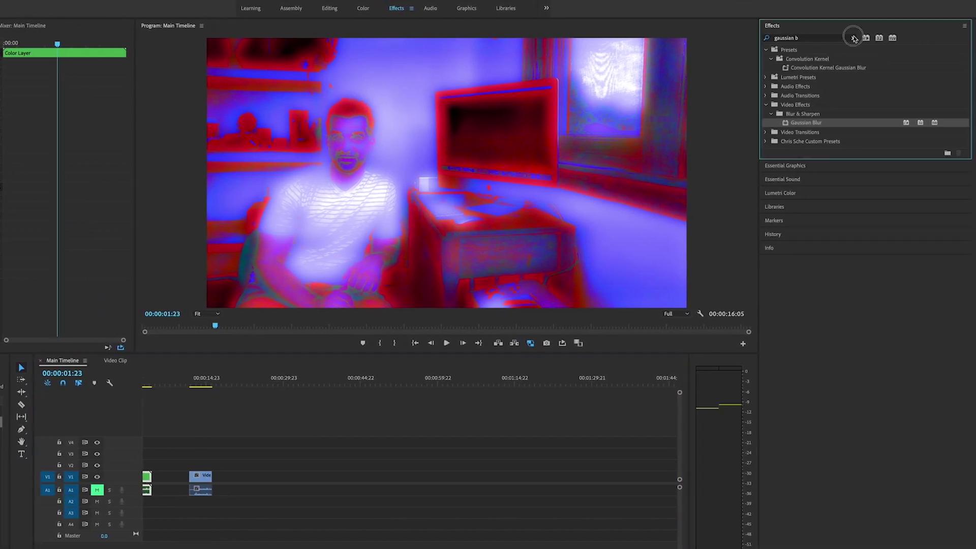
pyautogui.click(786, 158)
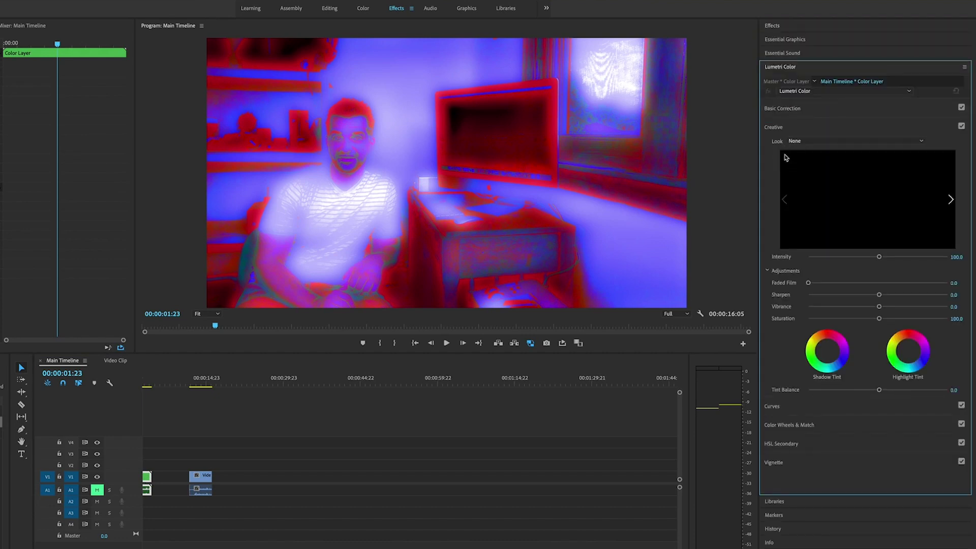
pyautogui.click(800, 109)
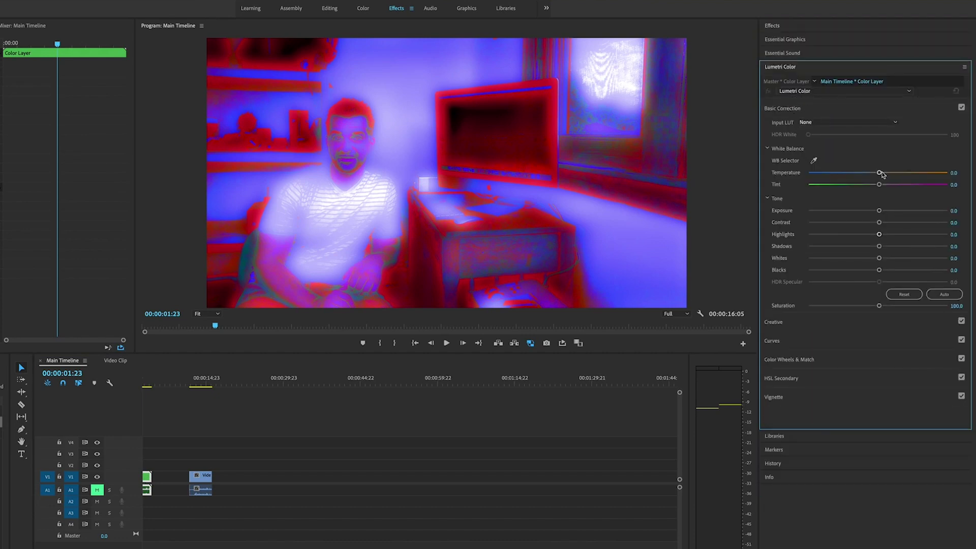
pyautogui.moveTo(880, 173); pyautogui.dragTo(770, 173)
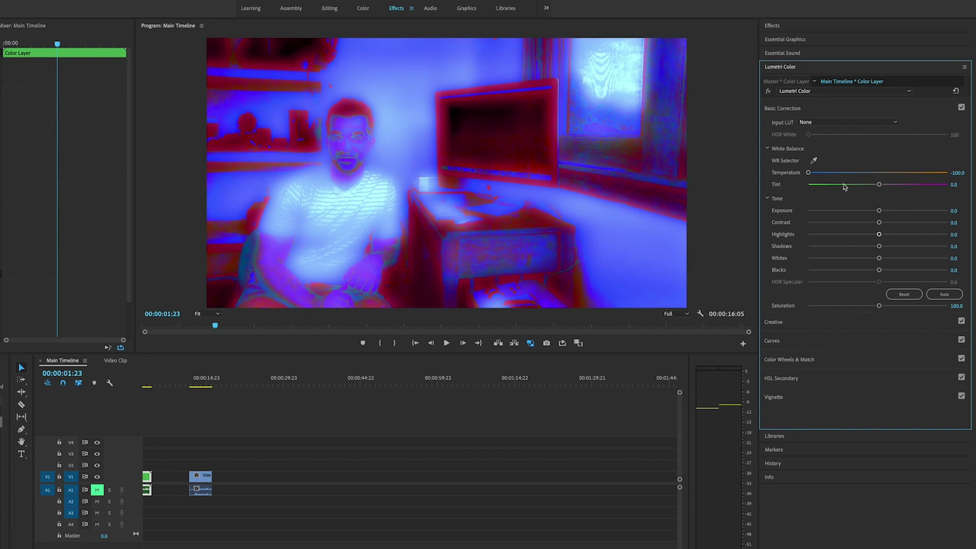
pyautogui.moveTo(843, 187); pyautogui.dragTo(730, 184)
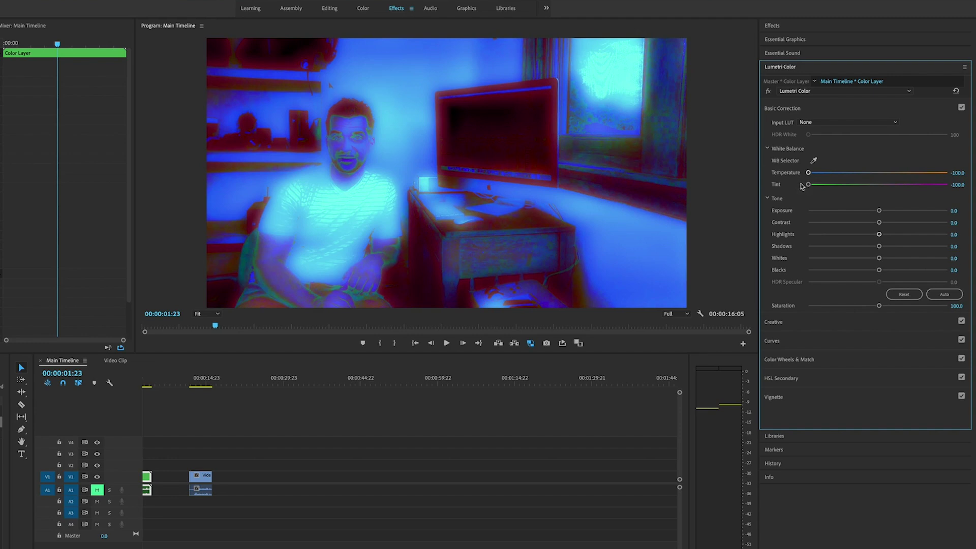
pyautogui.hscroll(-1, 251, 417)
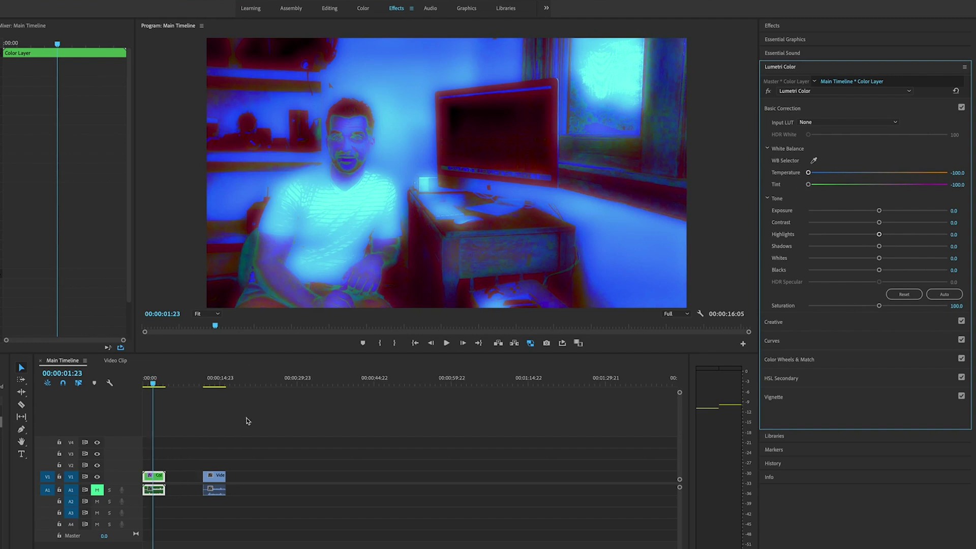
pyautogui.click(159, 478)
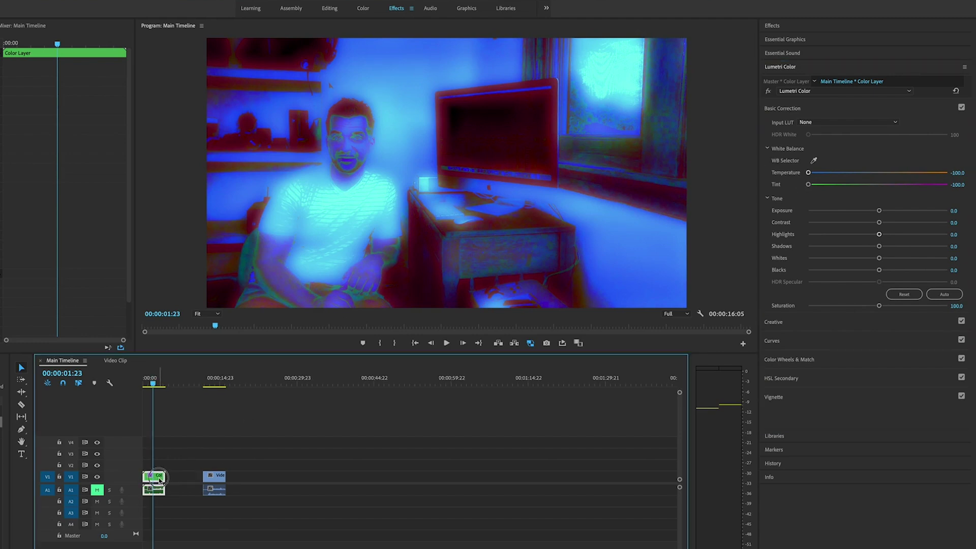
# Duplicate Color Layer onto V2 with Subtract blend mode and Scale lowered from 117 to 103.
pyautogui.moveTo(159, 478); pyautogui.dragTo(159, 469)
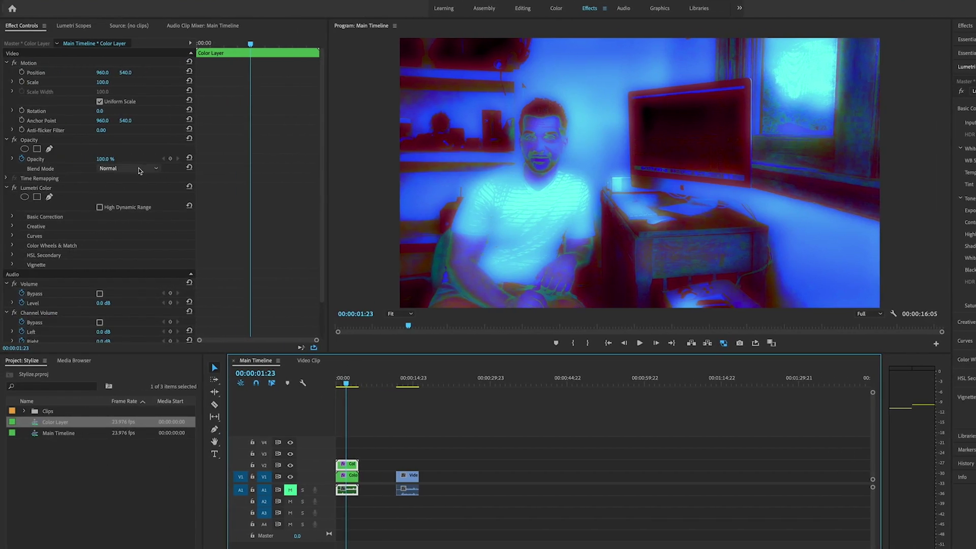
pyautogui.click(140, 171)
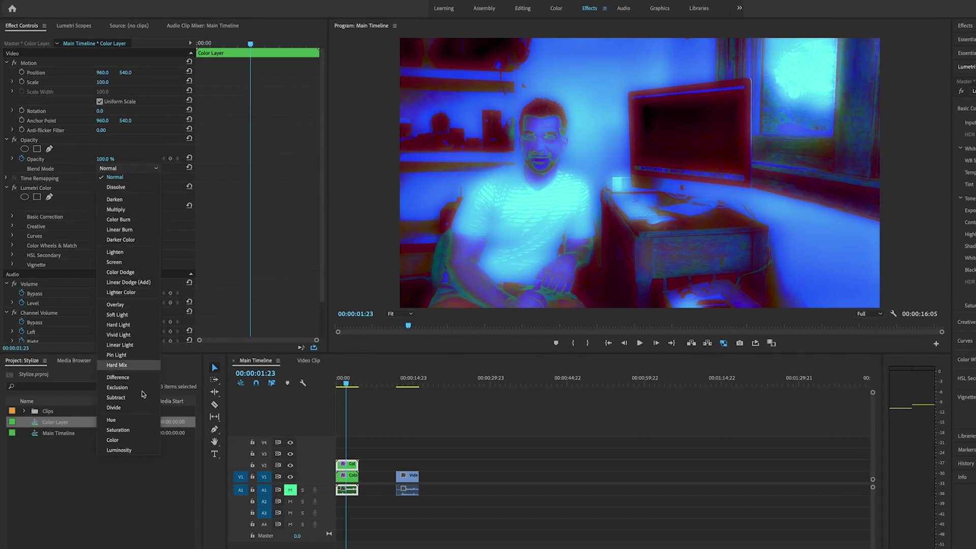
pyautogui.click(121, 400)
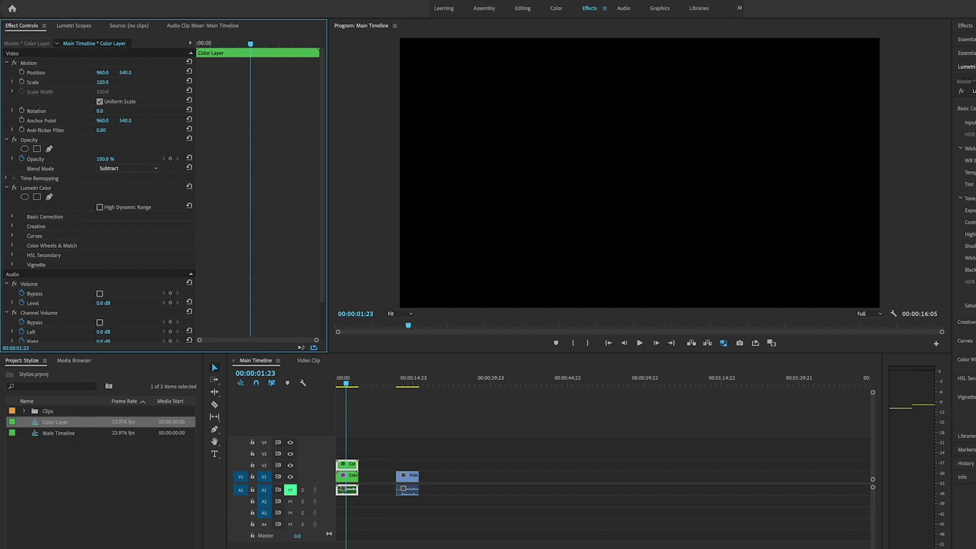
pyautogui.moveTo(102, 82); pyautogui.dragTo(95, 82)
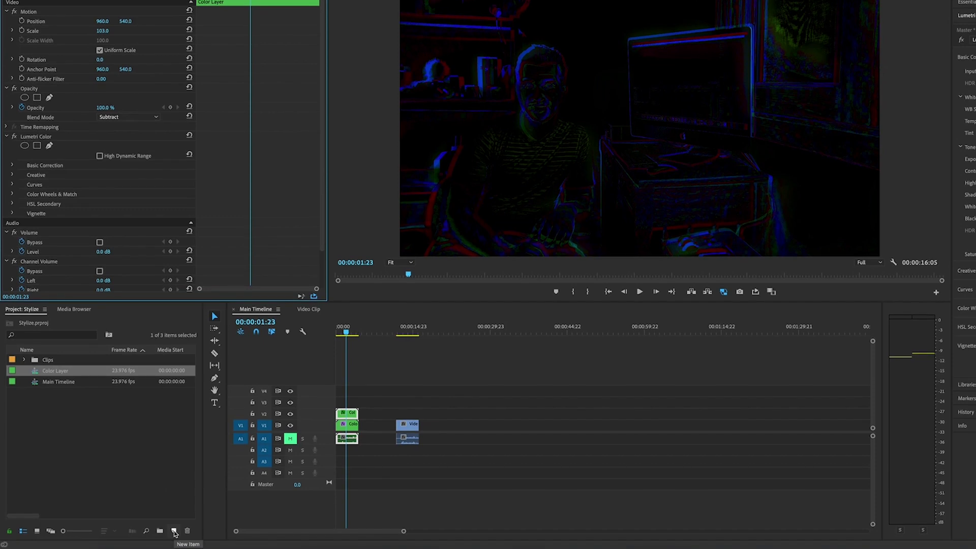
# Create a new Adjustment Layer and place it on V3 at the timeline start.
pyautogui.click(174, 531)
pyautogui.click(200, 441)
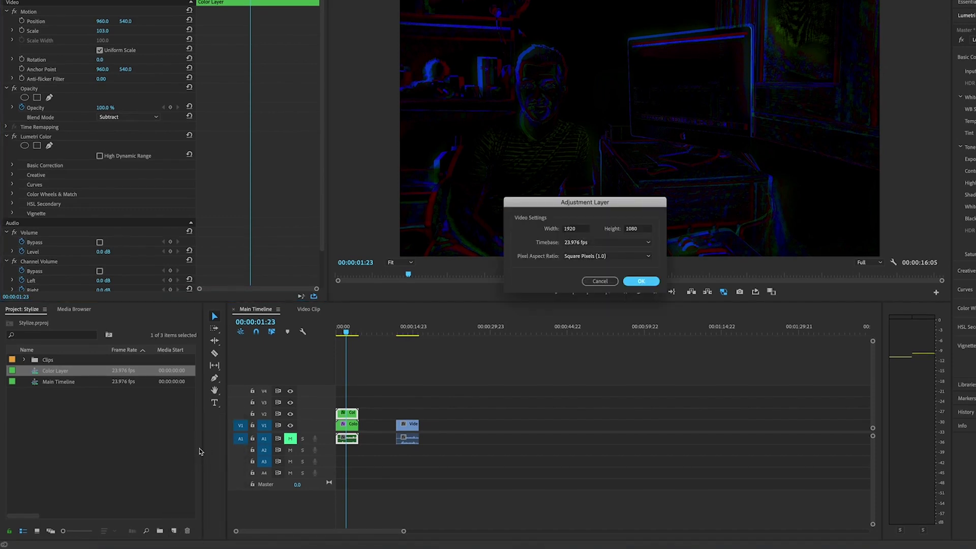
pyautogui.click(637, 283)
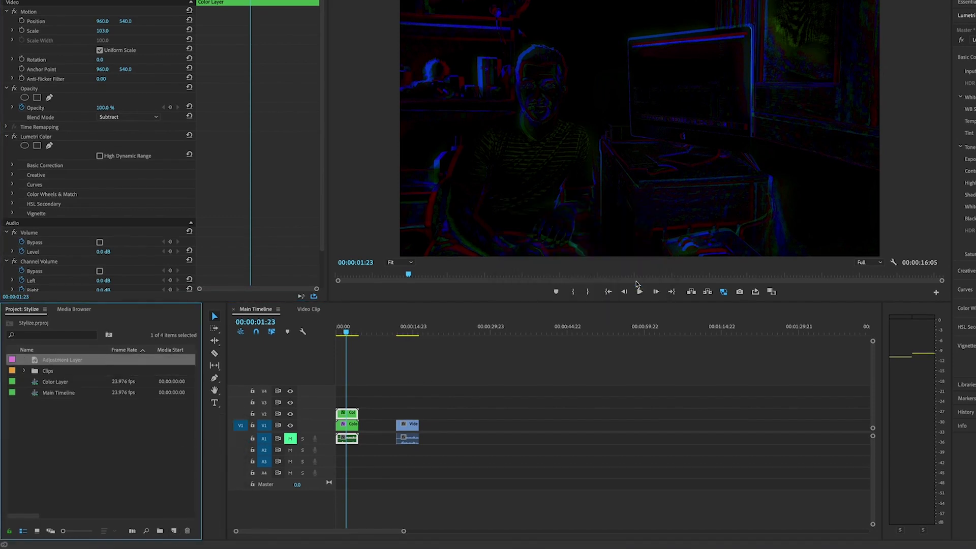
pyautogui.moveTo(4, 362); pyautogui.dragTo(335, 402)
pyautogui.click(344, 400)
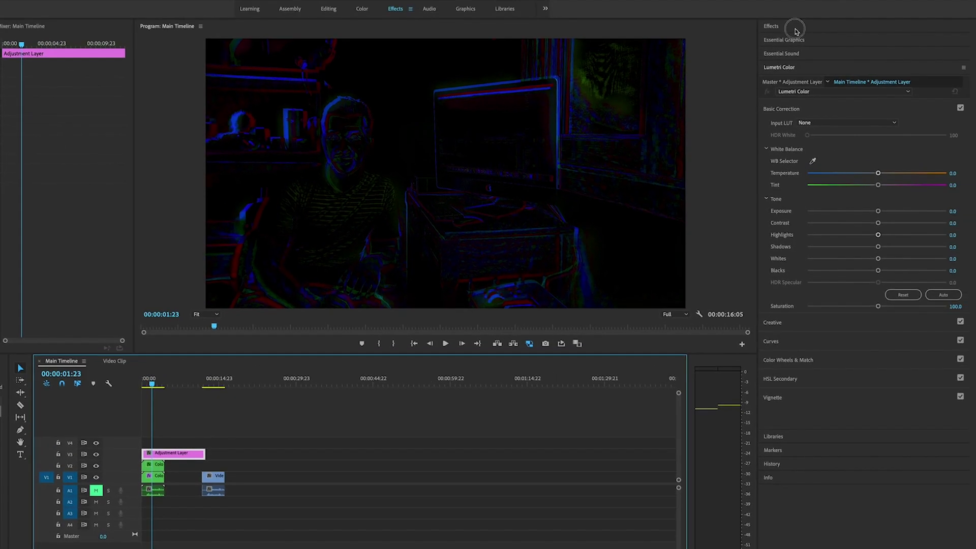
pyautogui.click(796, 31)
# Search for 'emboss' and drop the Stylize Emboss effect onto the Adjustment Layer.
pyautogui.click(794, 39)
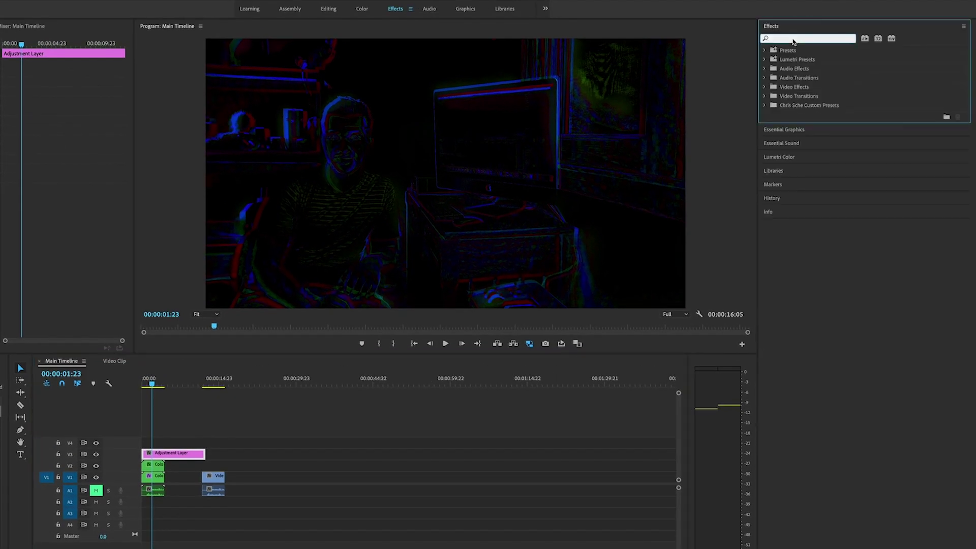
pyautogui.write('emb')
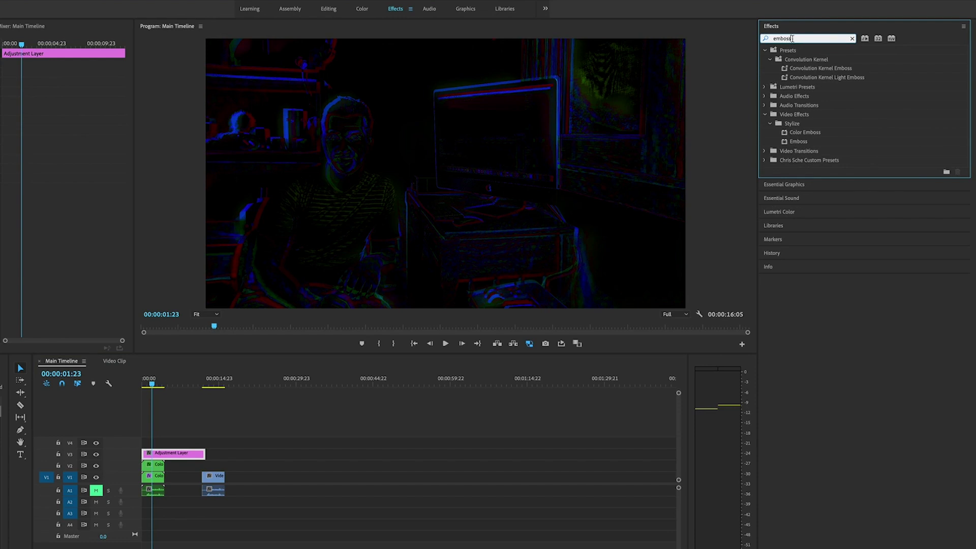
pyautogui.write('oss')
pyautogui.moveTo(801, 144); pyautogui.dragTo(159, 455)
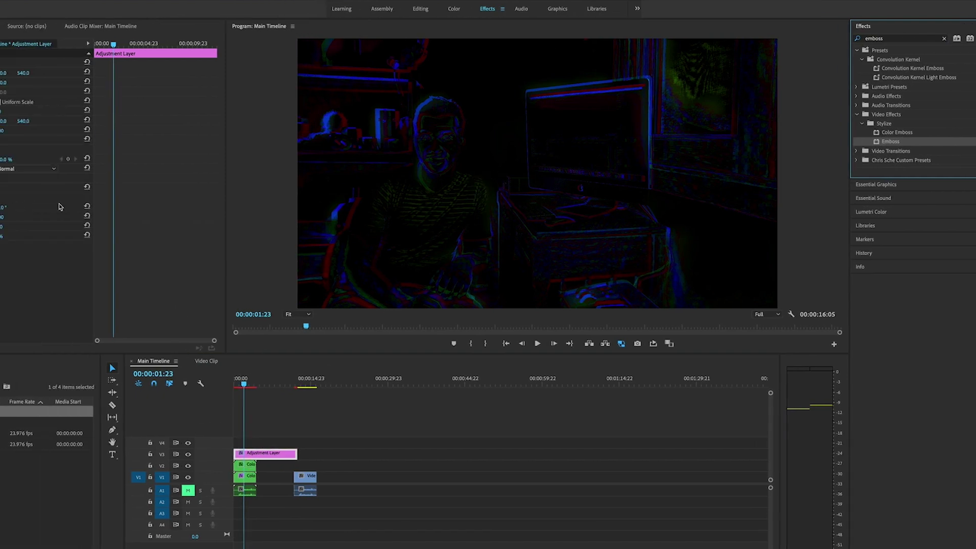
# Give the adjustment layer's Emboss Direction 0, Relief 10, Contrast 500, and switch its blend mode to Overlay.
pyautogui.click(110, 207)
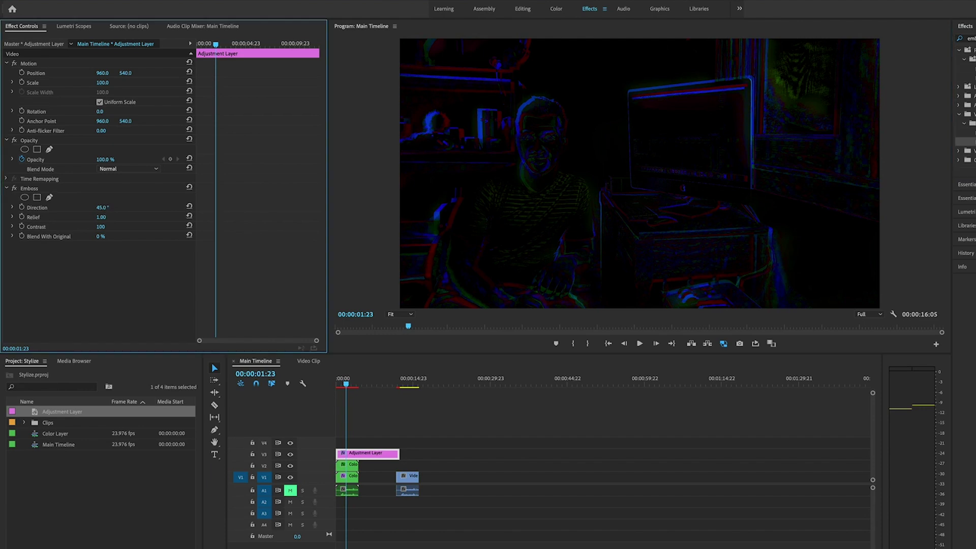
pyautogui.write('0')
pyautogui.click(109, 216)
pyautogui.write('10')
pyautogui.press('Return')
pyautogui.click(109, 226)
pyautogui.write('5')
pyautogui.press('Return')
pyautogui.click(122, 169)
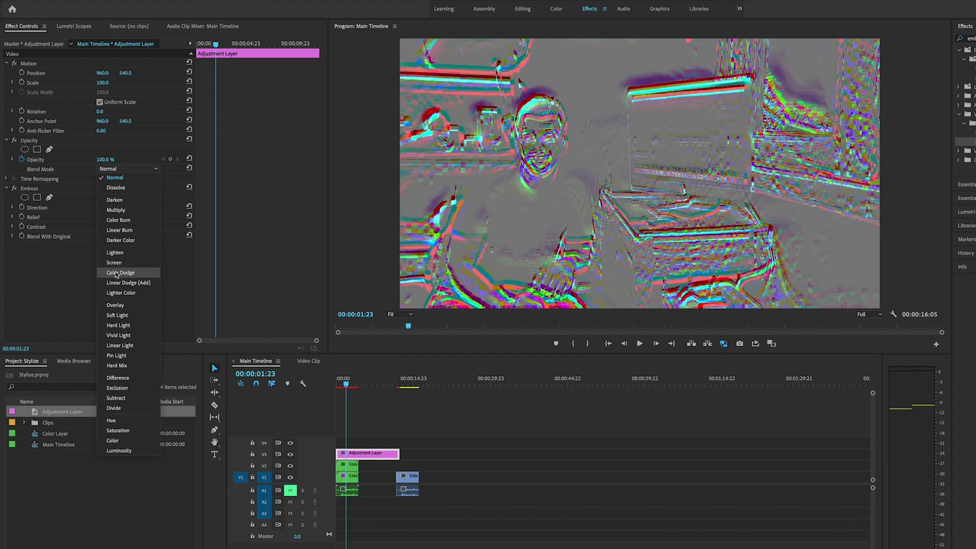
pyautogui.click(116, 305)
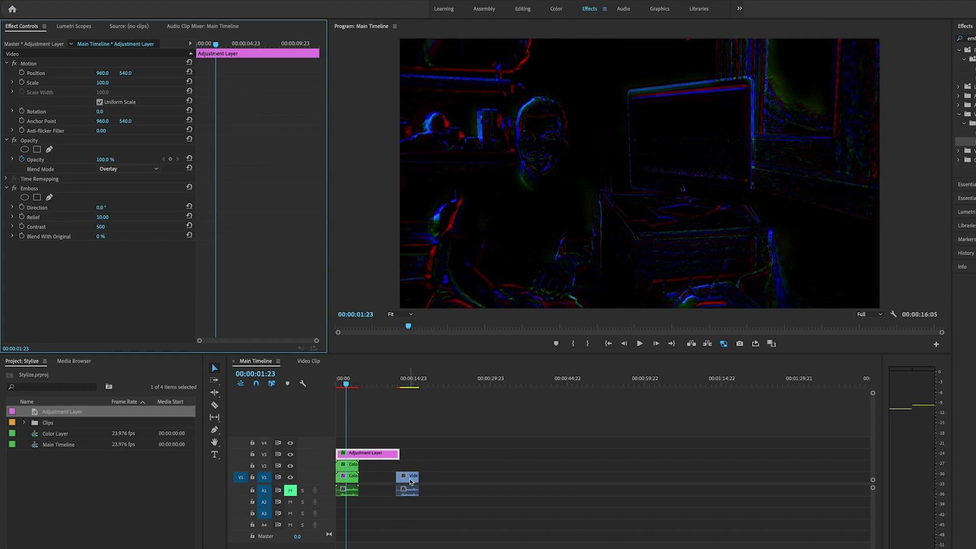
# Put the Video Clip on V4 with Luminosity blending, and reduce the Color Layer's Scale to 101.
pyautogui.moveTo(410, 481); pyautogui.dragTo(339, 447)
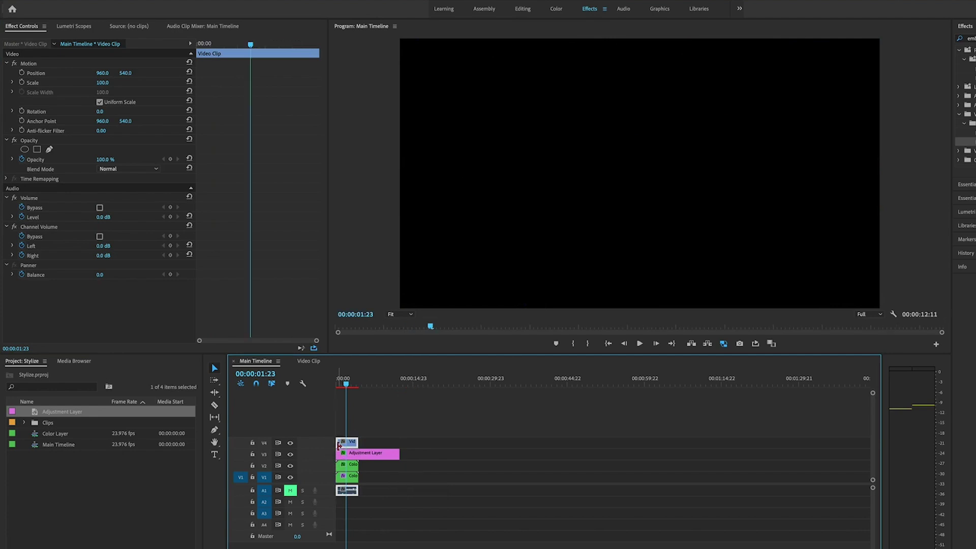
pyautogui.click(127, 168)
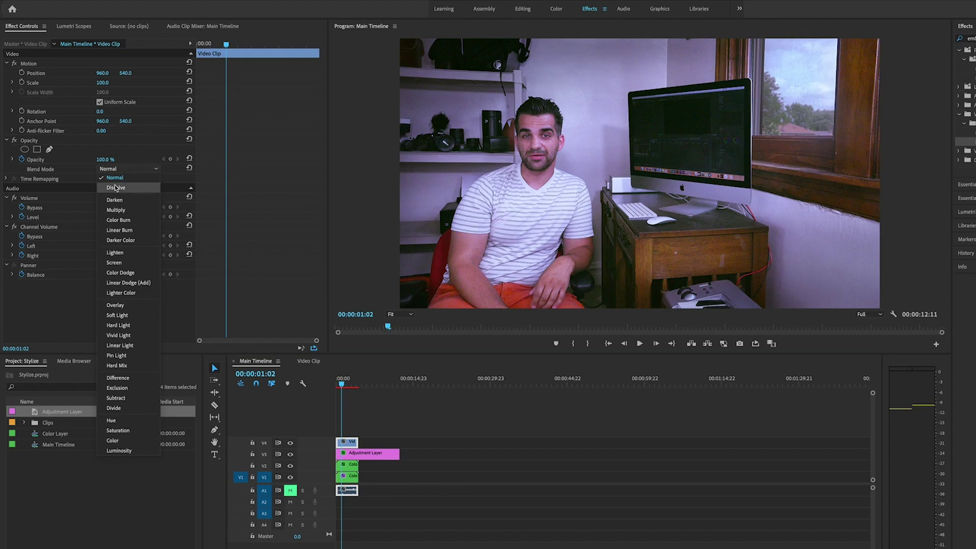
pyautogui.click(120, 451)
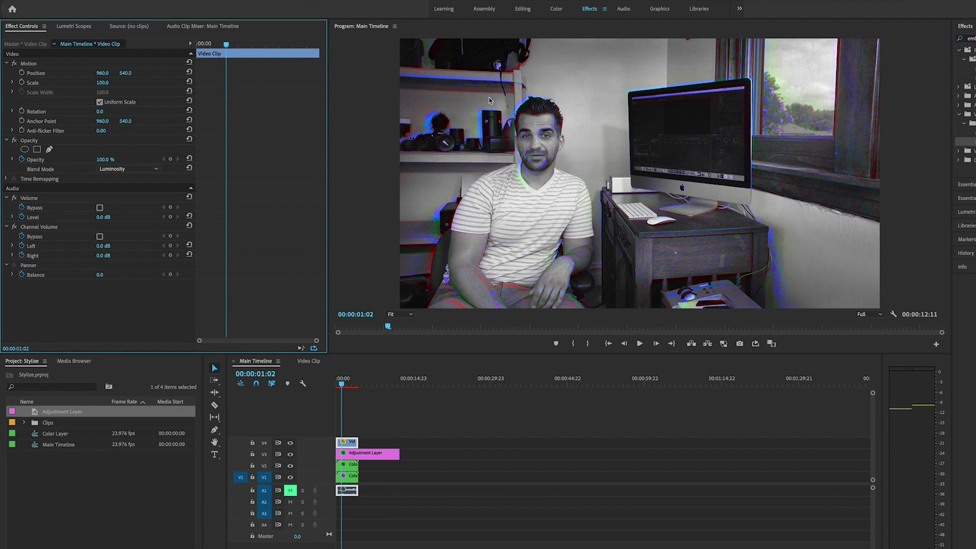
pyautogui.click(352, 465)
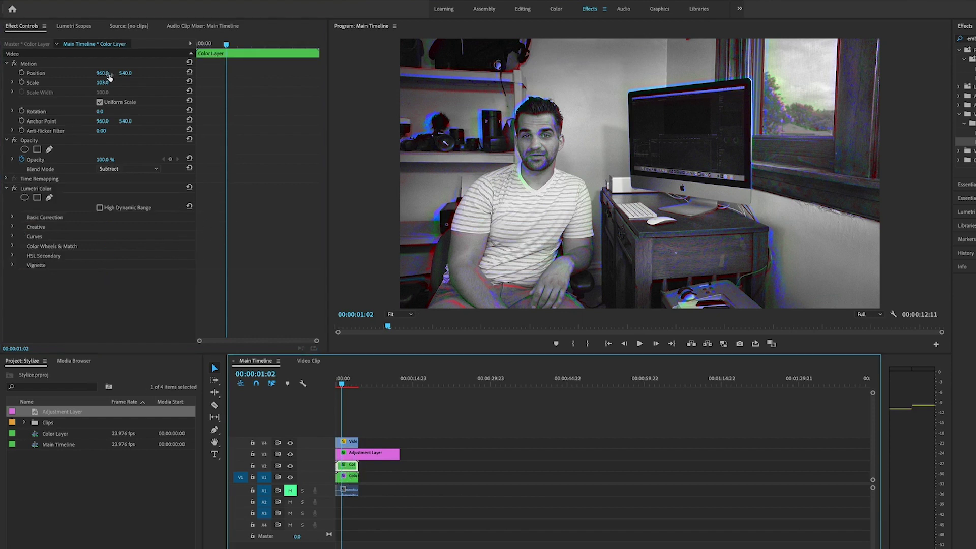
pyautogui.moveTo(102, 82); pyautogui.dragTo(100, 82)
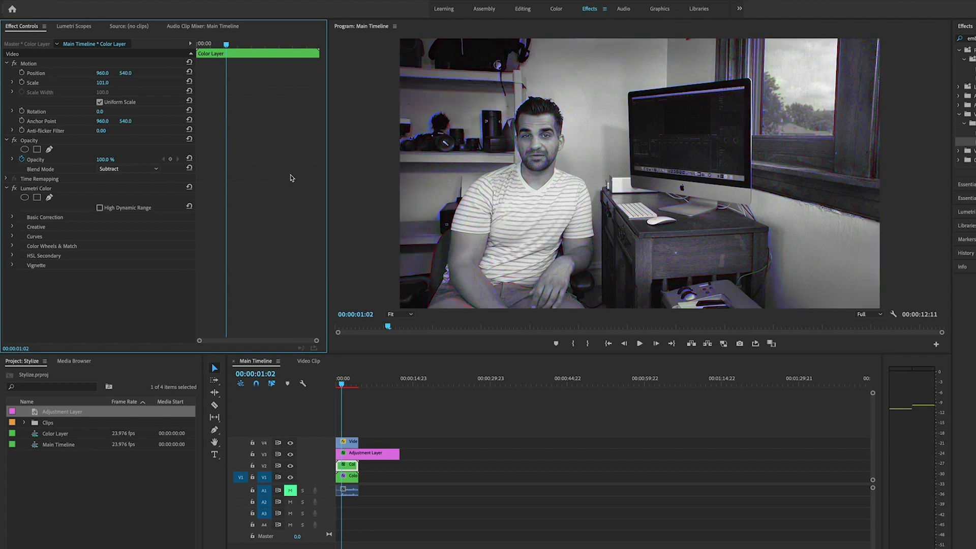
pyautogui.click(349, 442)
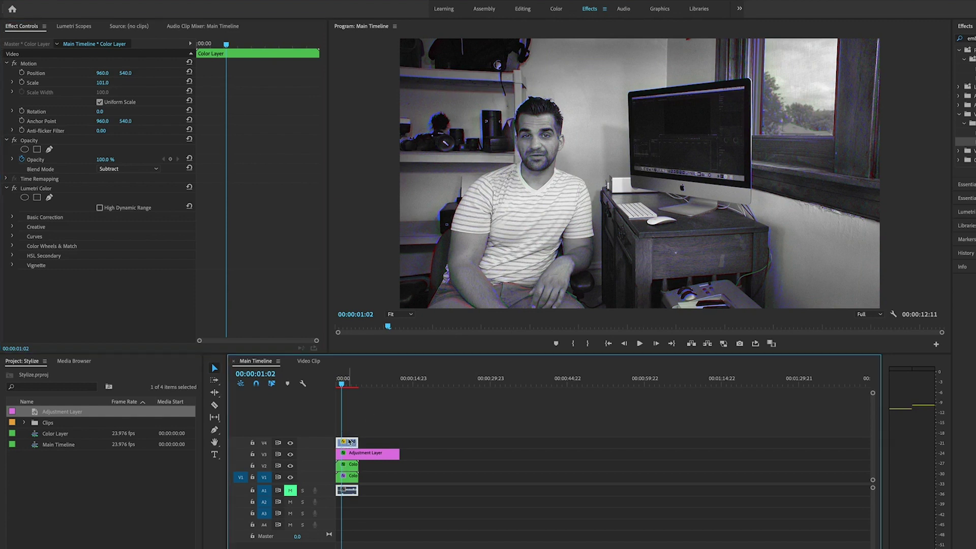
pyautogui.click(138, 170)
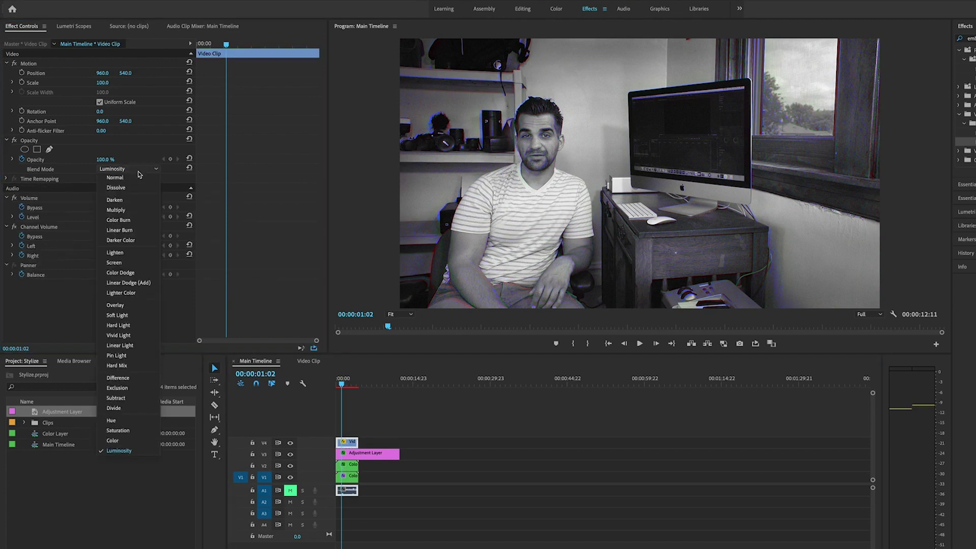
pyautogui.click(136, 284)
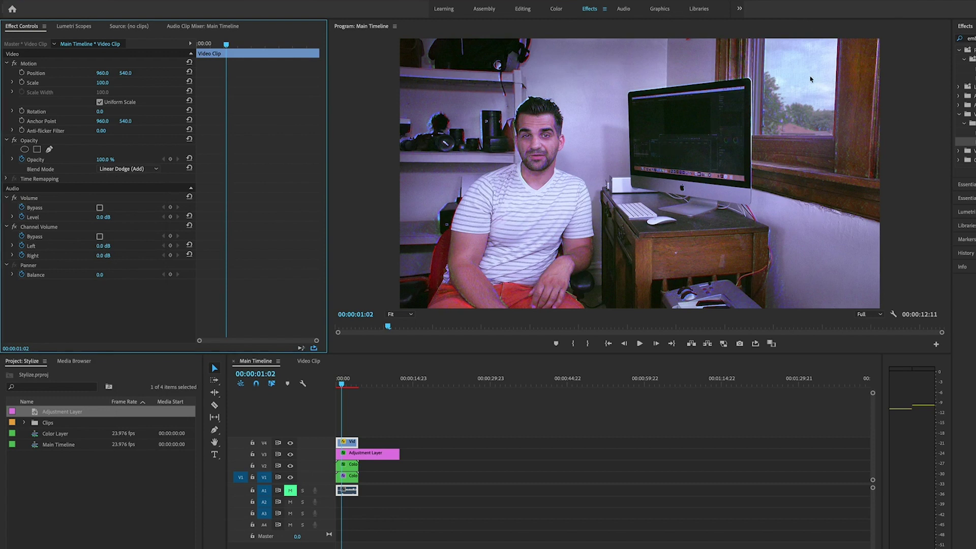
pyautogui.click(120, 170)
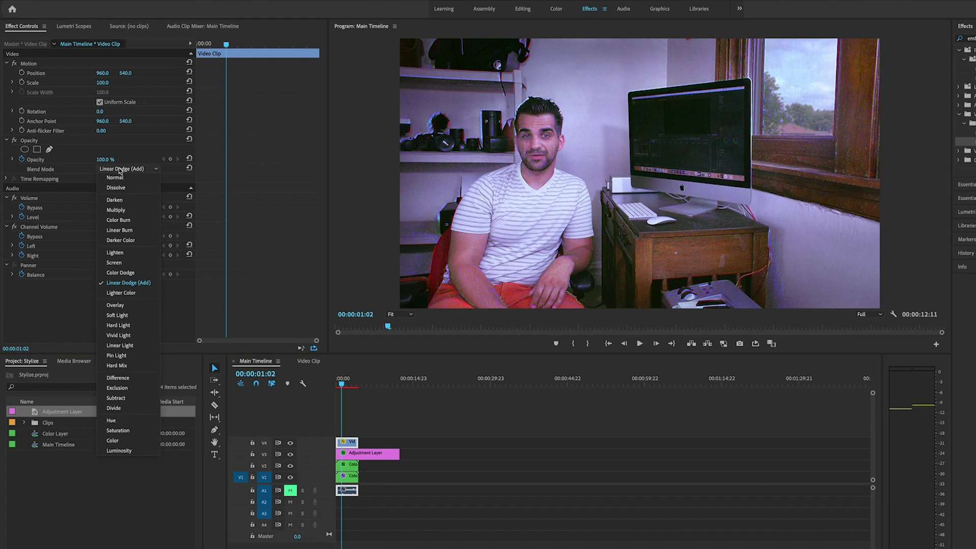
pyautogui.click(291, 444)
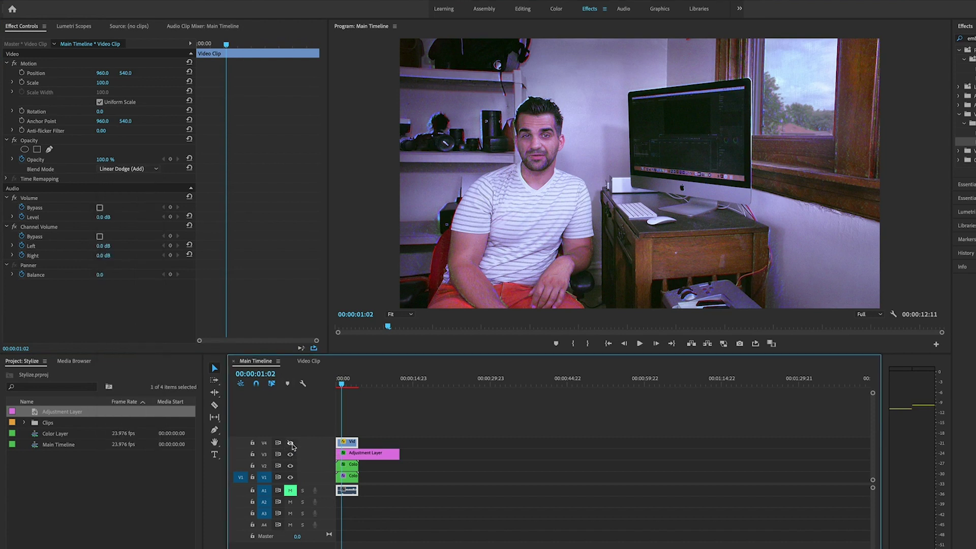
pyautogui.click(291, 444)
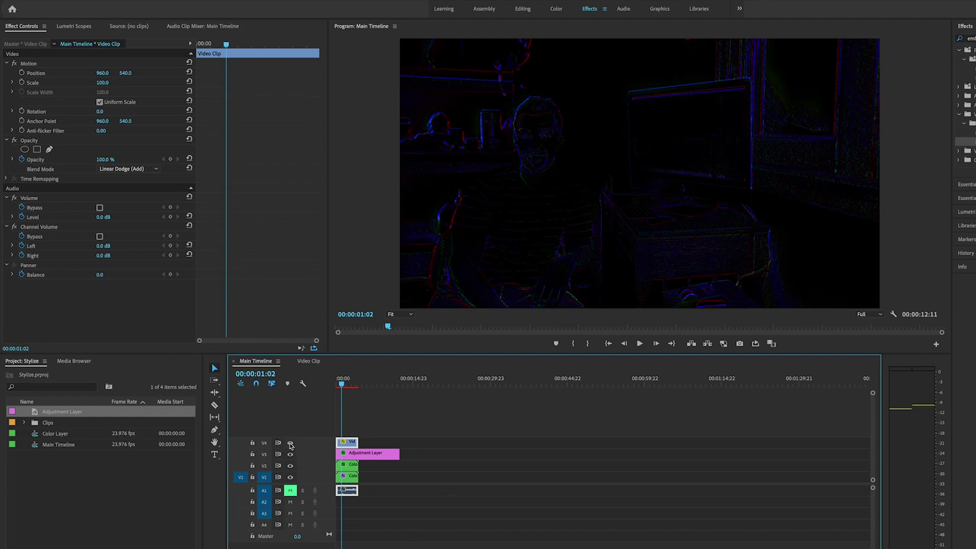
pyautogui.click(291, 444)
pyautogui.click(122, 169)
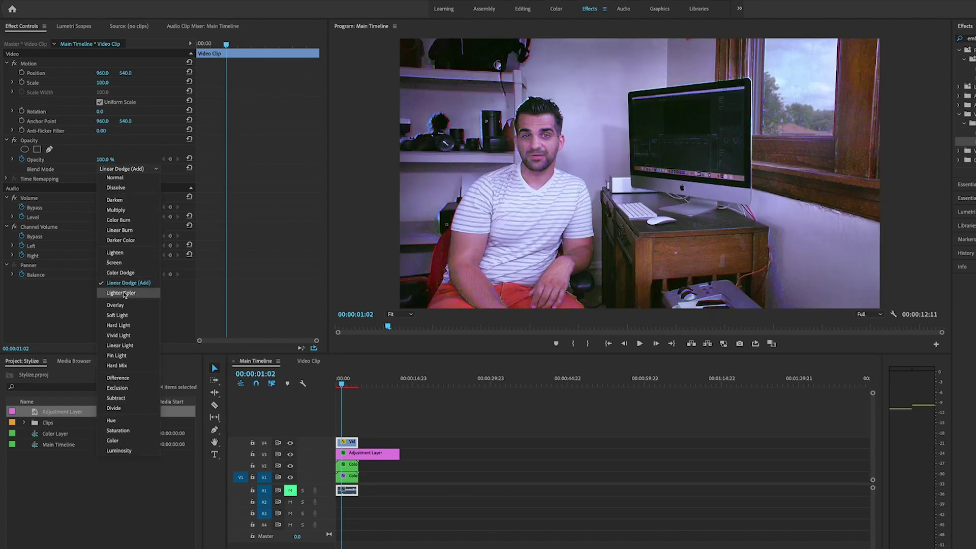
pyautogui.click(122, 274)
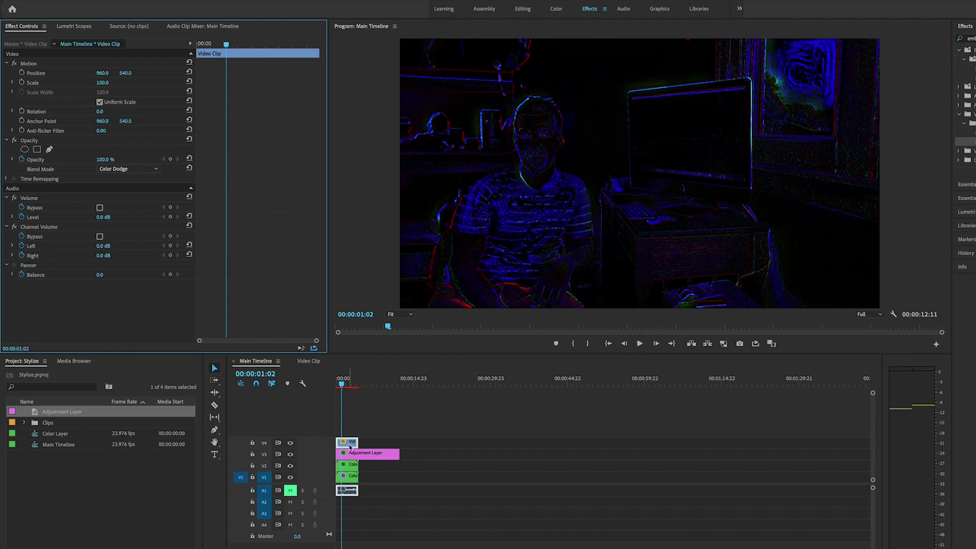
pyautogui.click(130, 169)
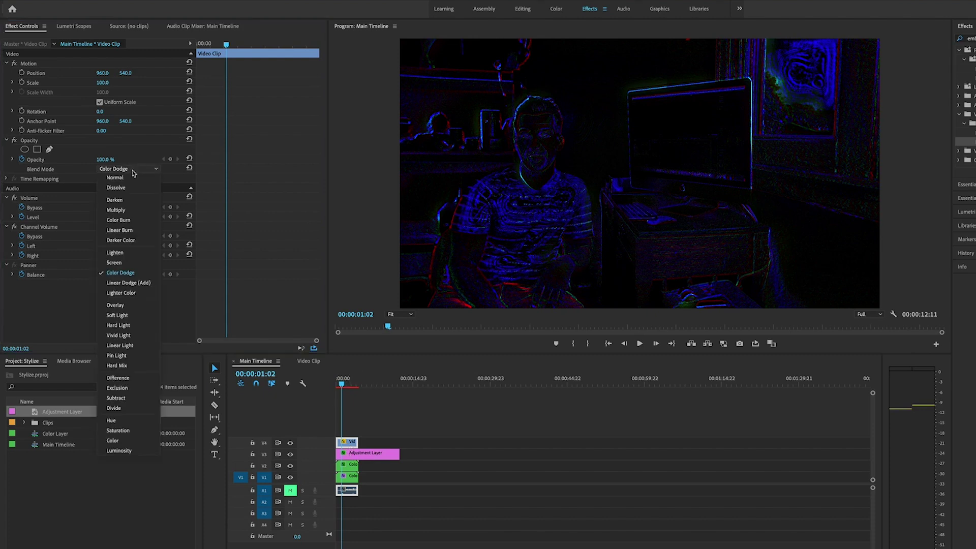
pyautogui.click(136, 409)
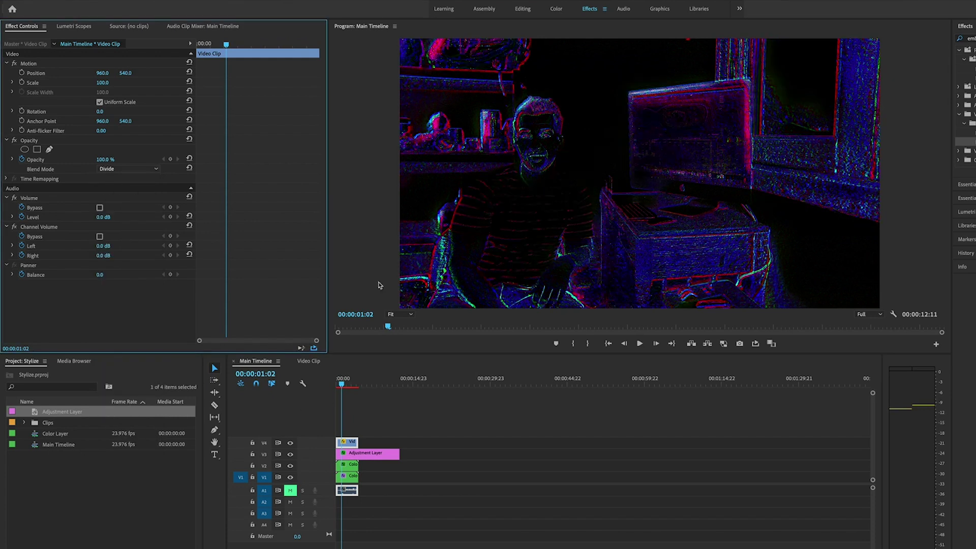
pyautogui.click(352, 443)
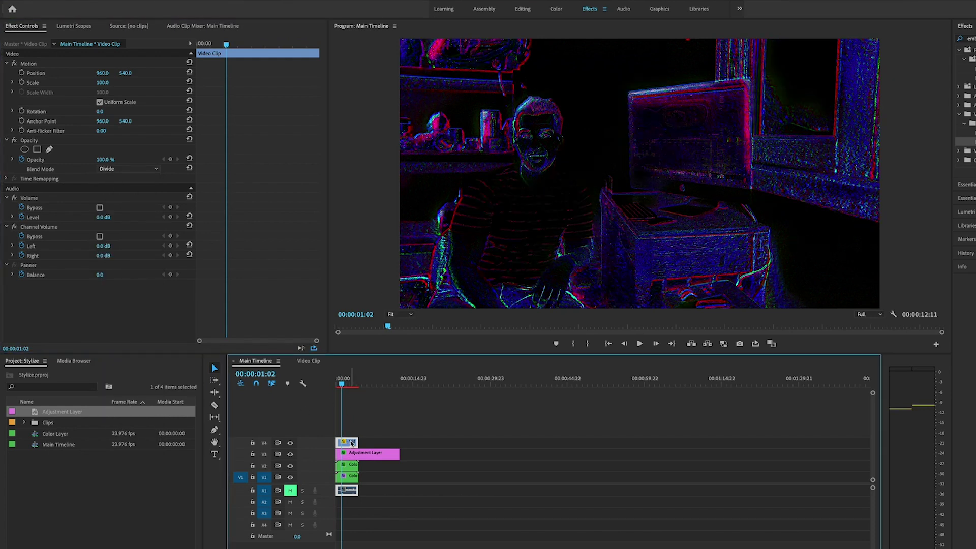
pyautogui.click(118, 169)
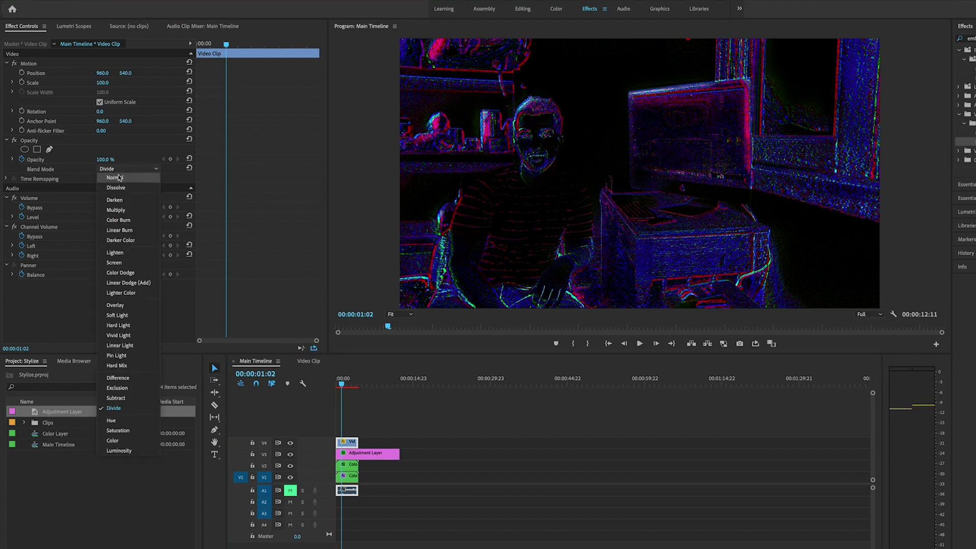
pyautogui.click(117, 451)
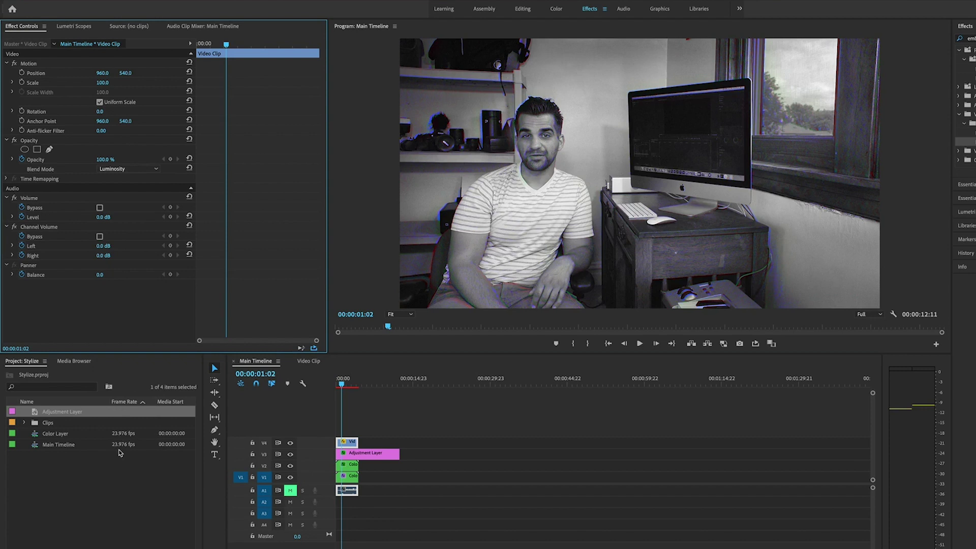